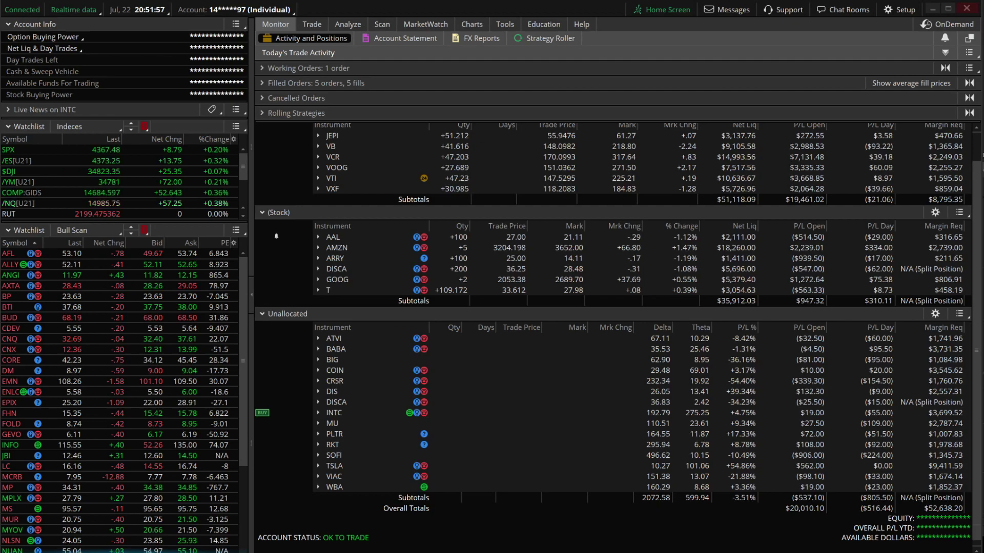
Start a new scan query from the watchlist options, add a stock filter, then discard it.
left_click(77, 232)
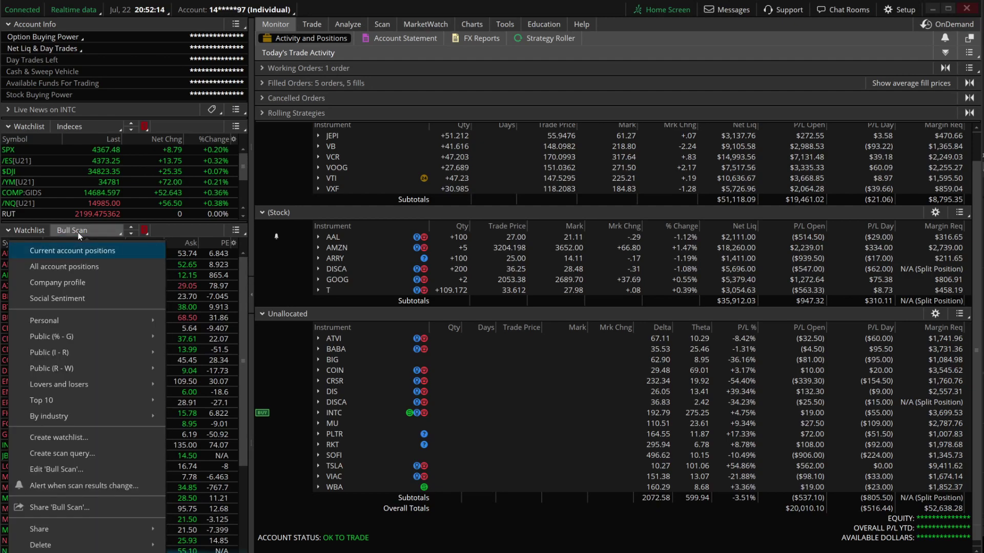
left_click(70, 454)
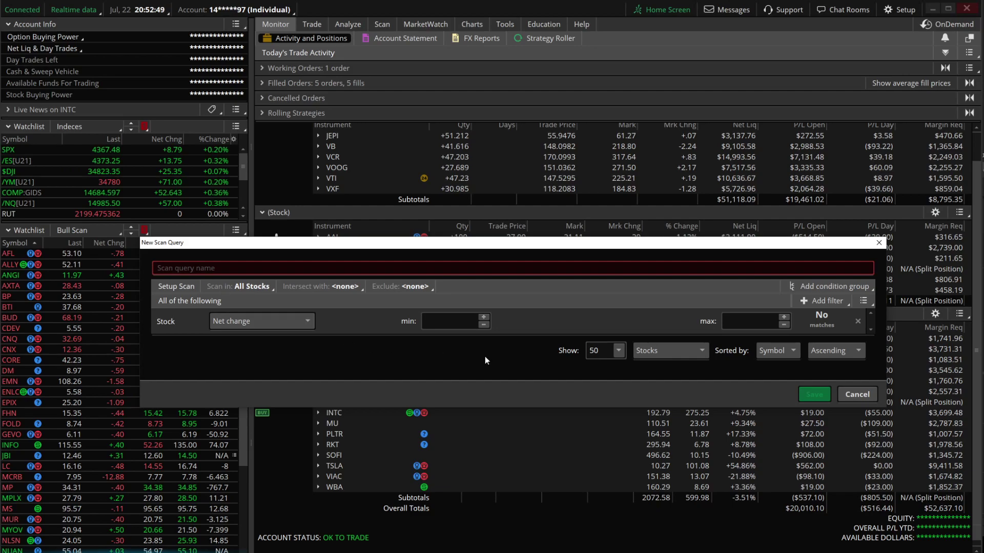
left_click(827, 302)
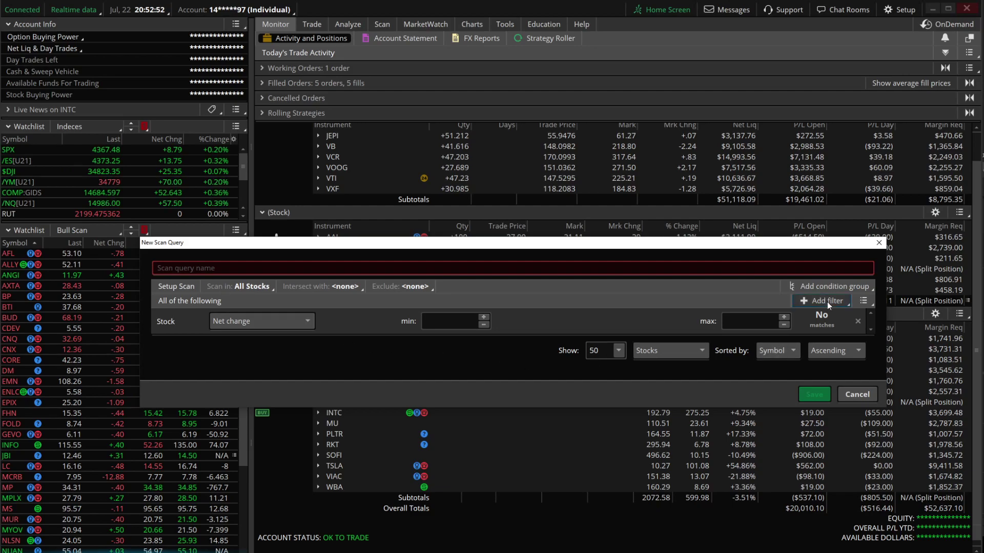
left_click(806, 320)
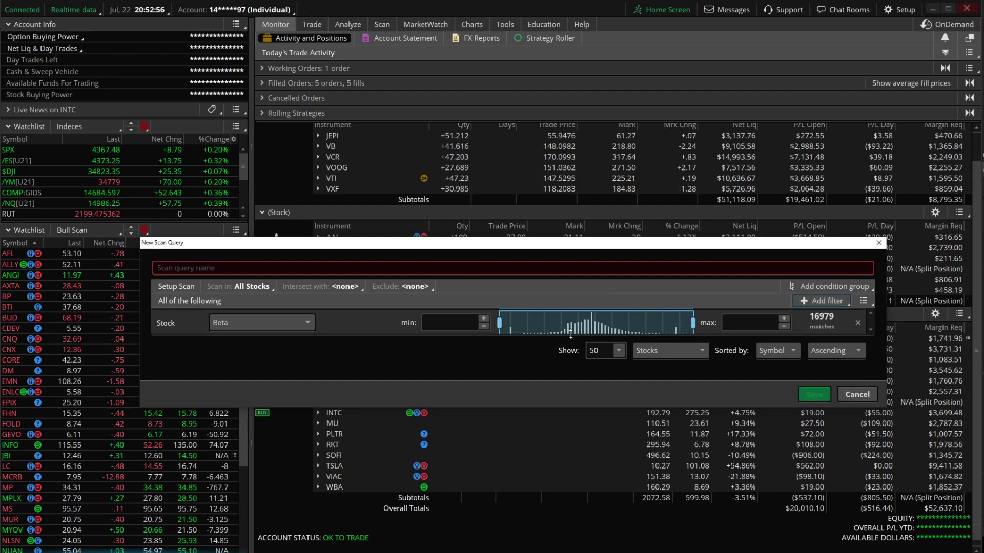
scroll(558, 320, "up", 1)
scroll(558, 320, "up", 2)
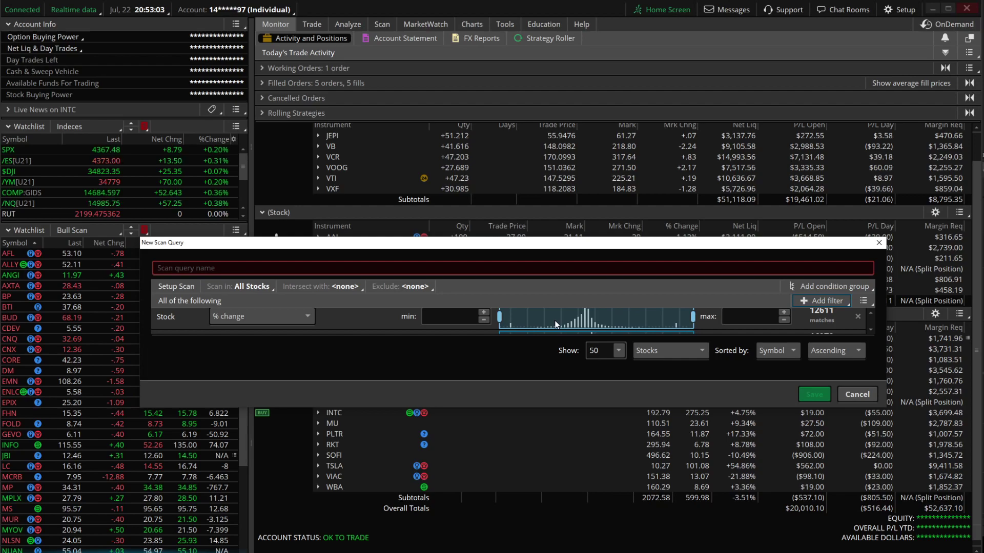
left_click(860, 395)
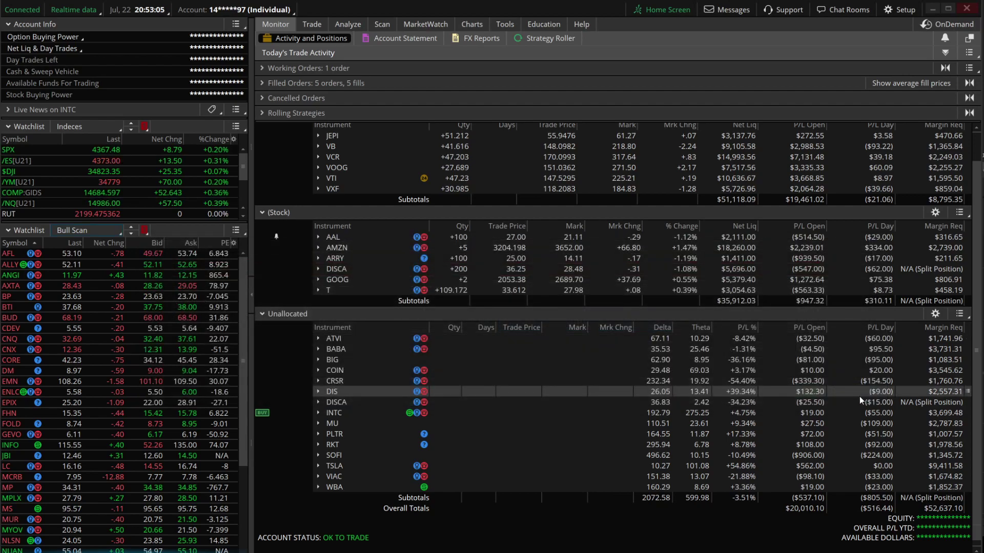
Reset Stock Hacker to its default Net change, Volume and % change filters.
left_click(380, 23)
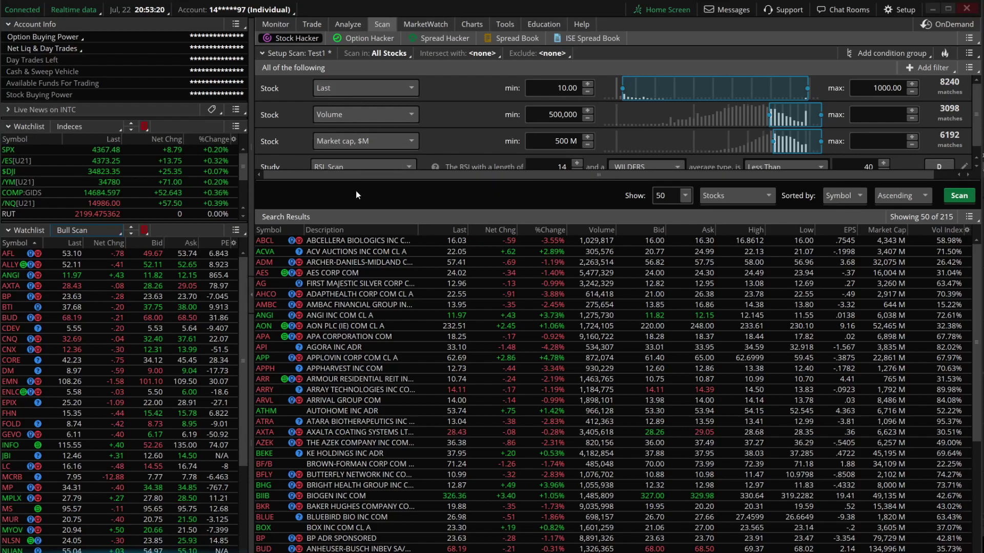
left_click(969, 39)
left_click(918, 63)
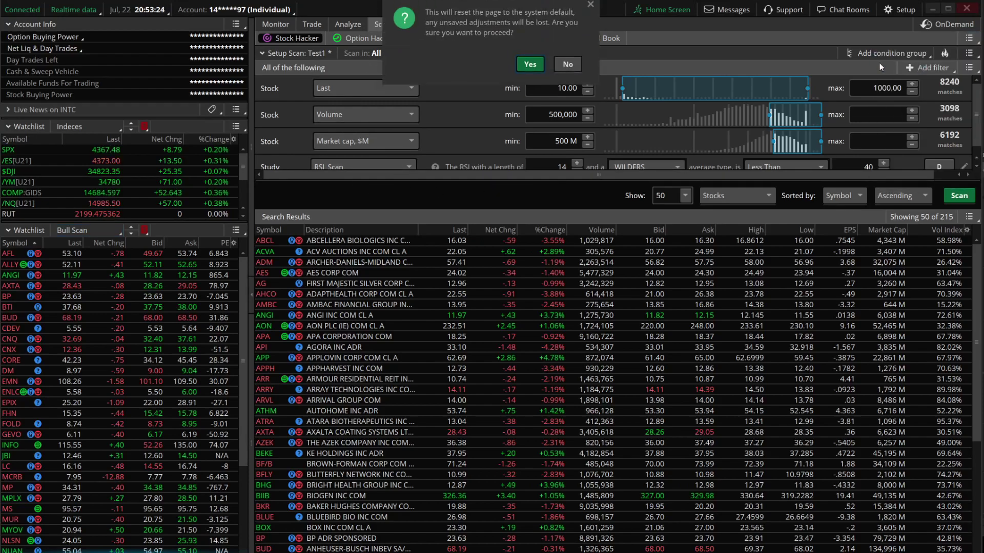
left_click(530, 67)
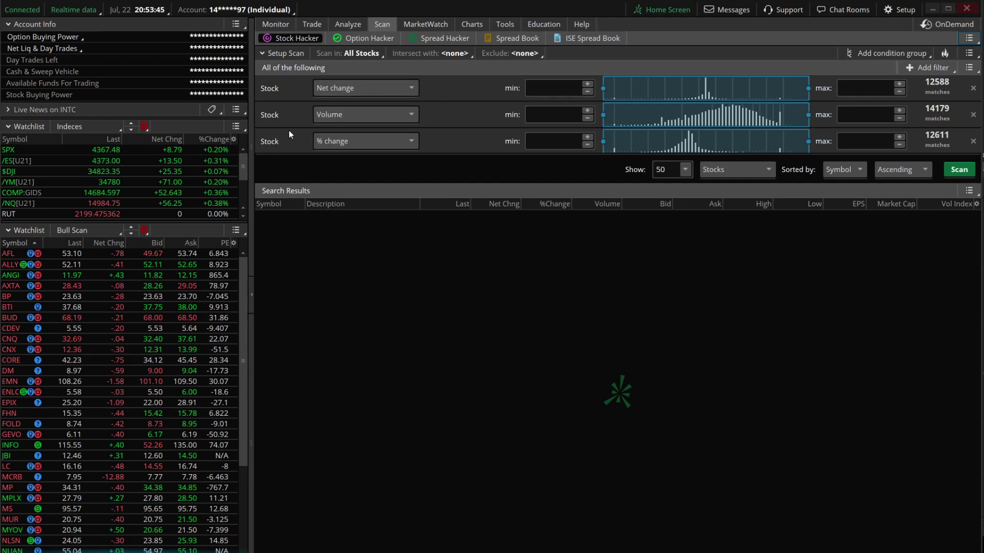
Set the first filter to Last price 10–100 and the Volume minimum to 1,000,000.
left_click(360, 88)
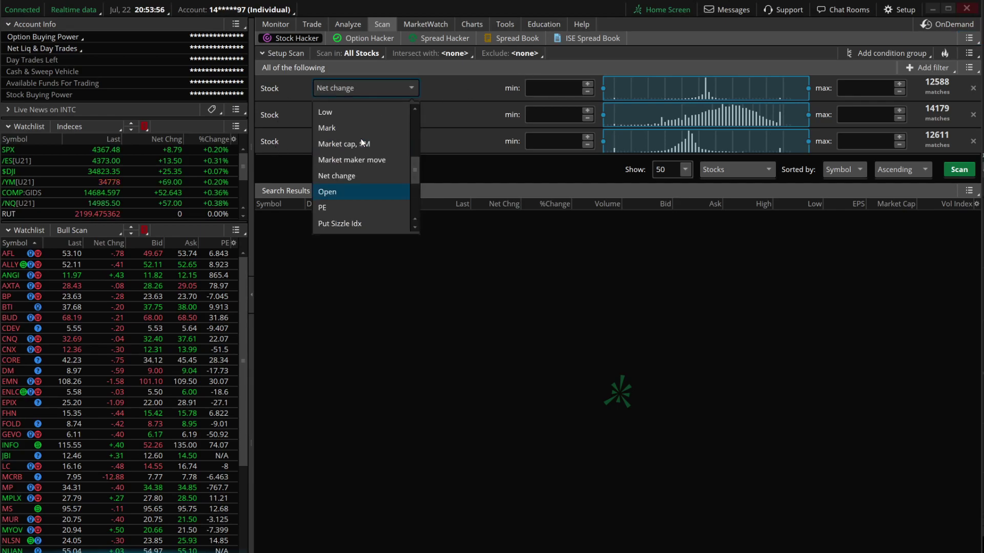
scroll(361, 142, "up", 2)
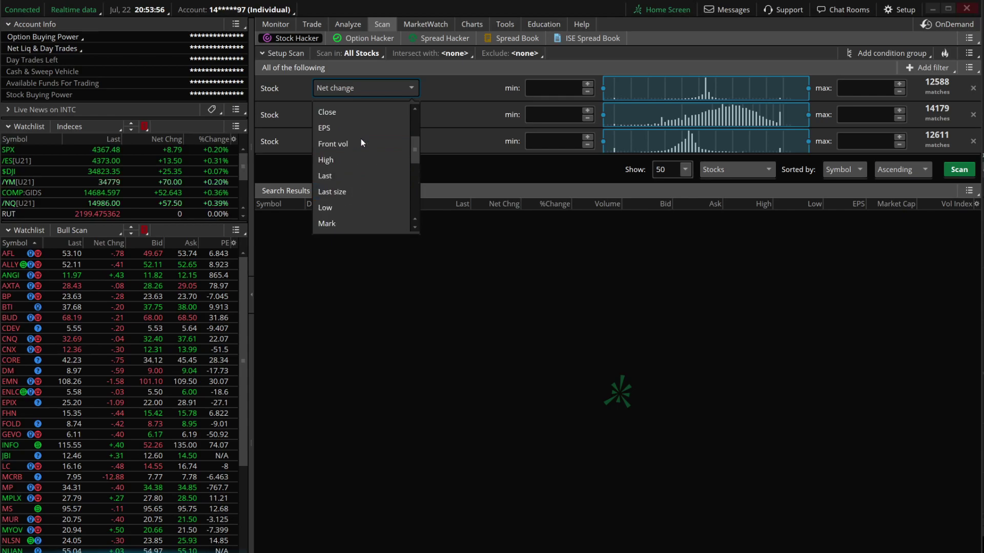
left_click(353, 178)
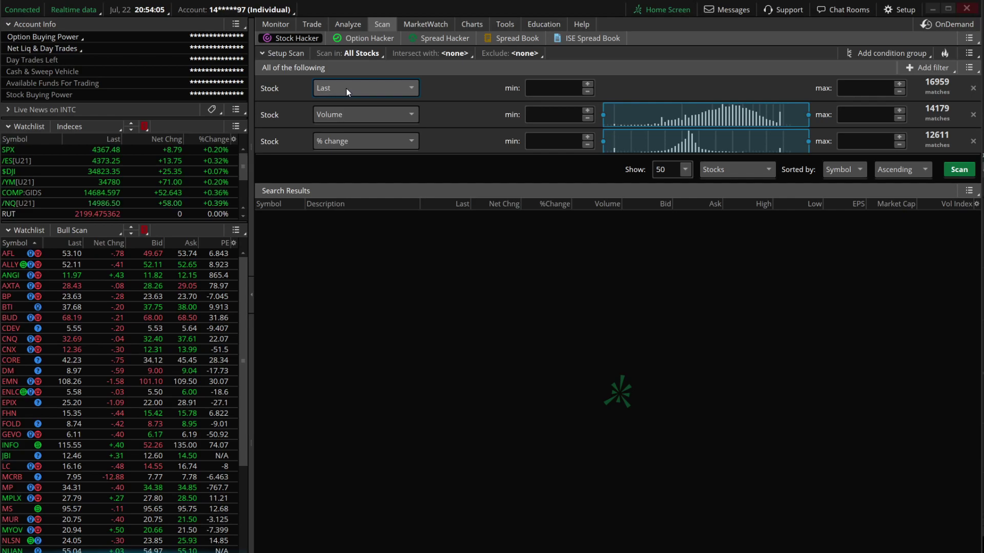
left_click(587, 85)
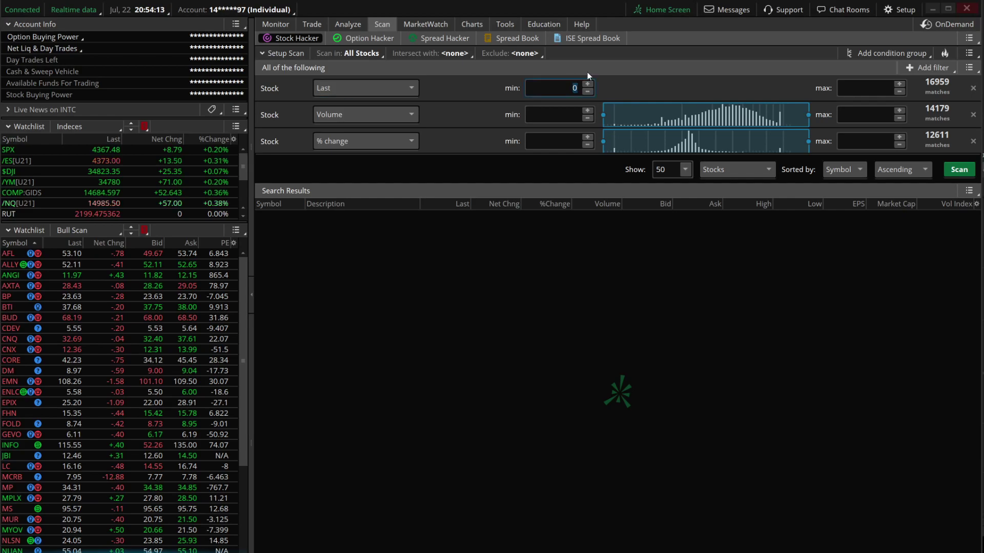
type("10")
left_click(842, 94)
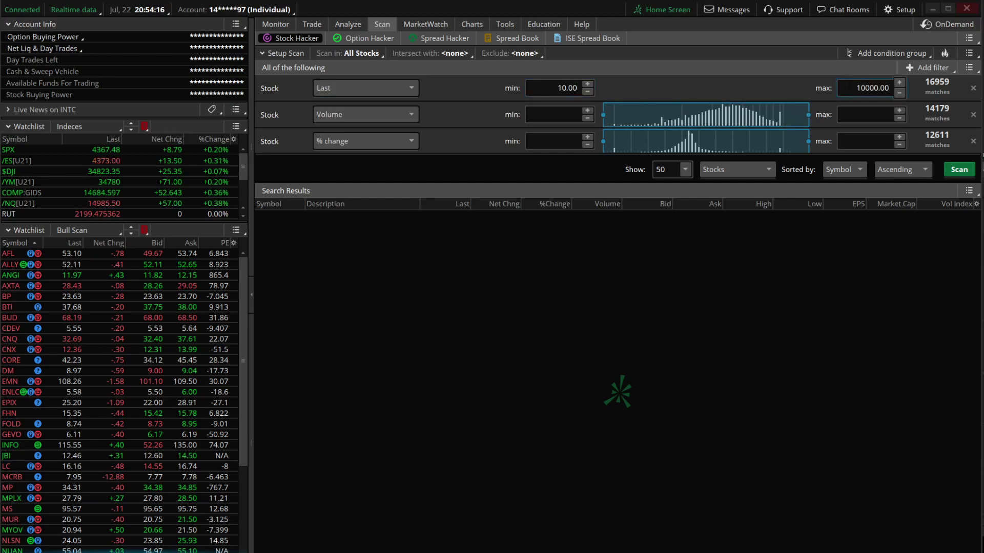
key("shift+End")
type("100")
left_click(551, 114)
type("1000000")
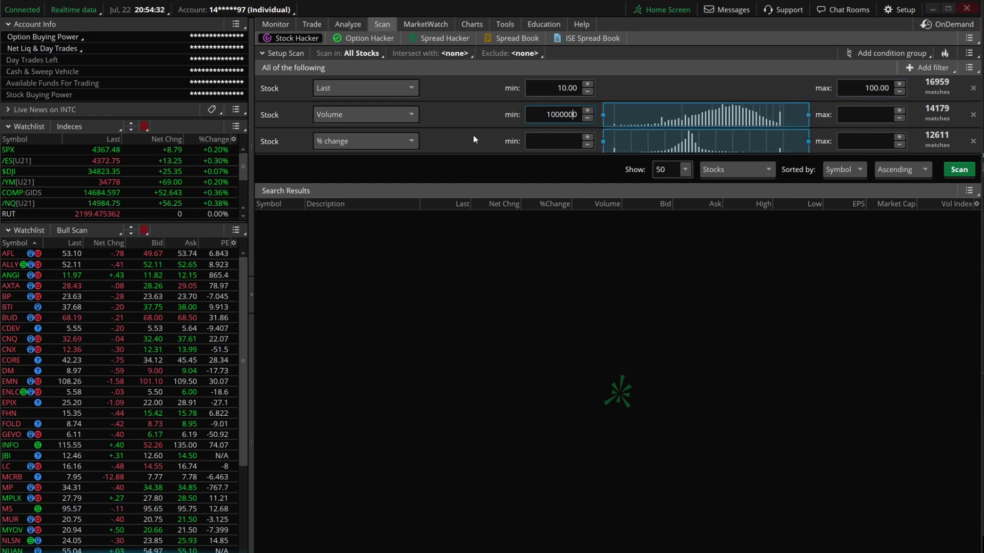
Change the third filter to Market cap with a 1,000 M minimum and run the scan.
left_click(364, 144)
scroll(380, 210, "up", 2)
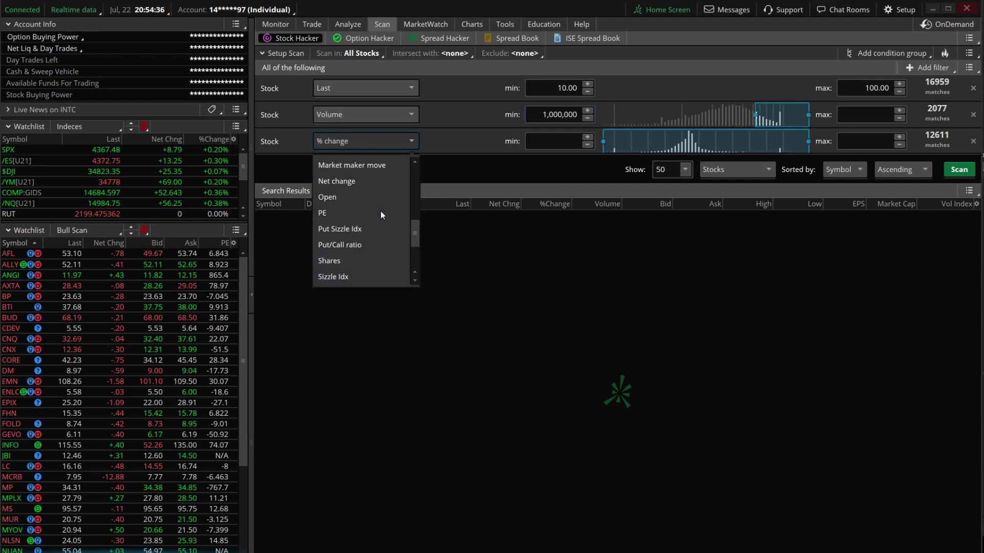
scroll(384, 220, "up", 2)
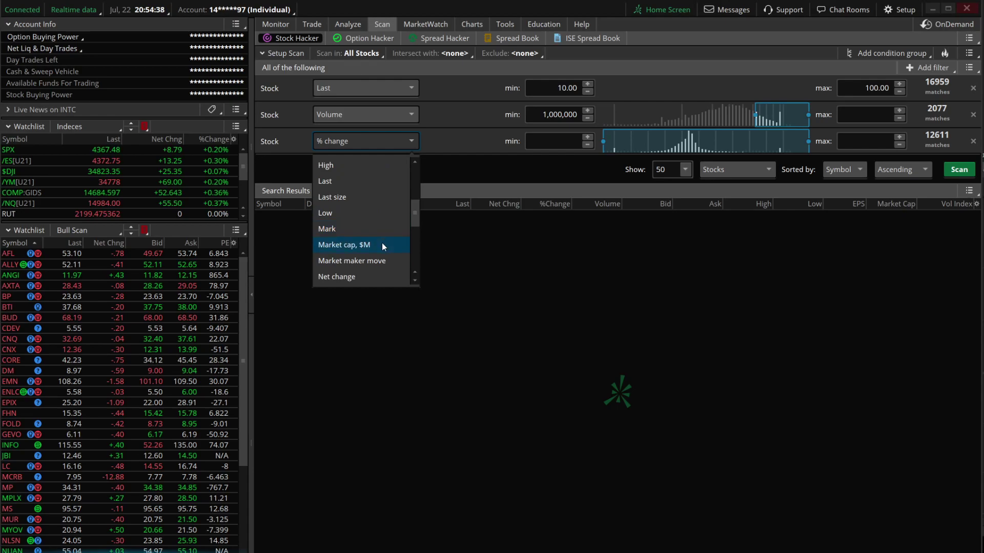
left_click(382, 245)
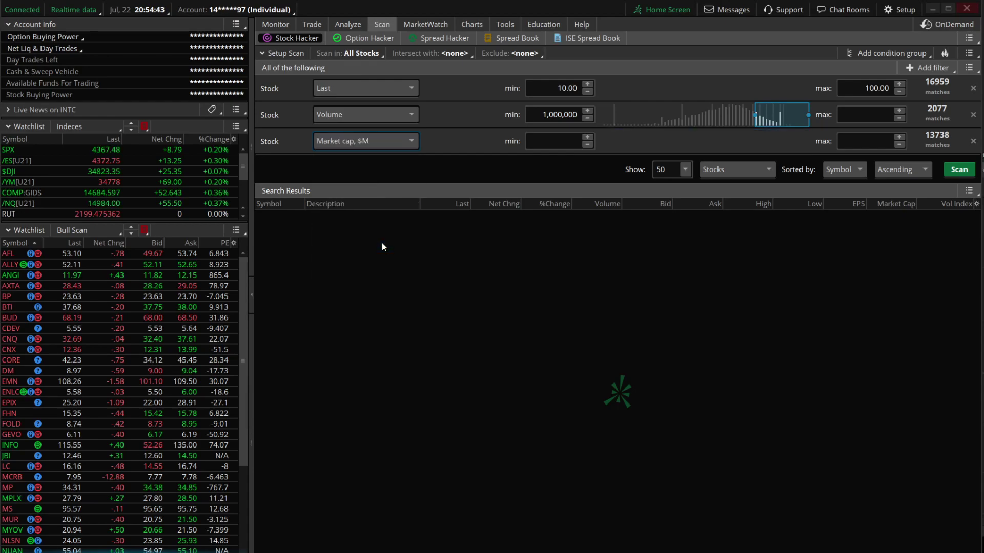
left_click(541, 141)
type("1000")
left_click(969, 168)
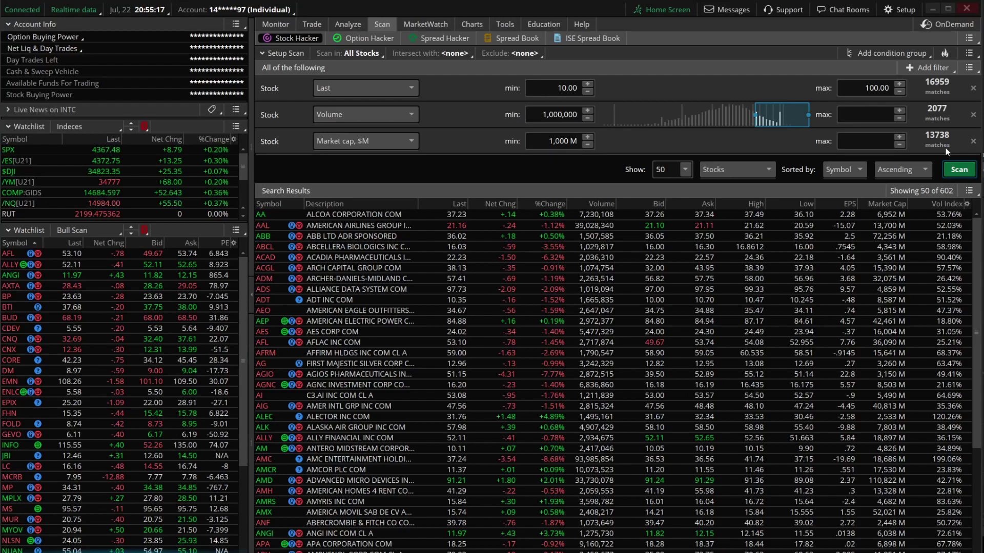
Add a study filter using the RSI_Scan study.
left_click(932, 68)
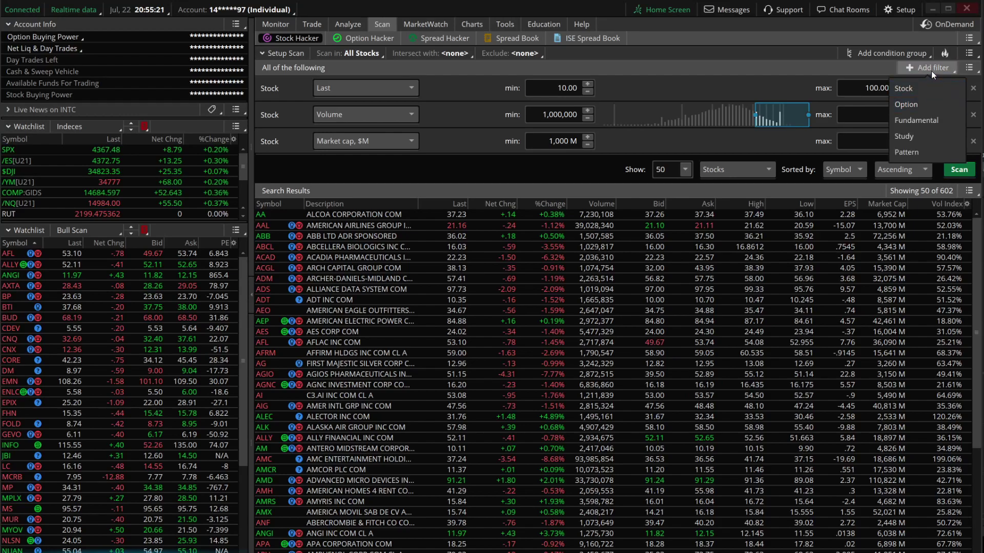
left_click(915, 137)
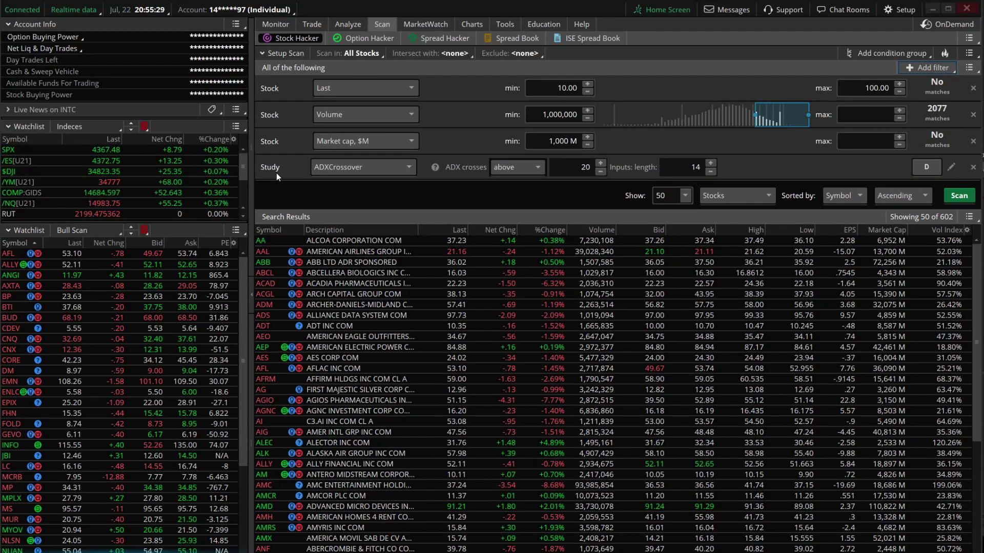
left_click(351, 171)
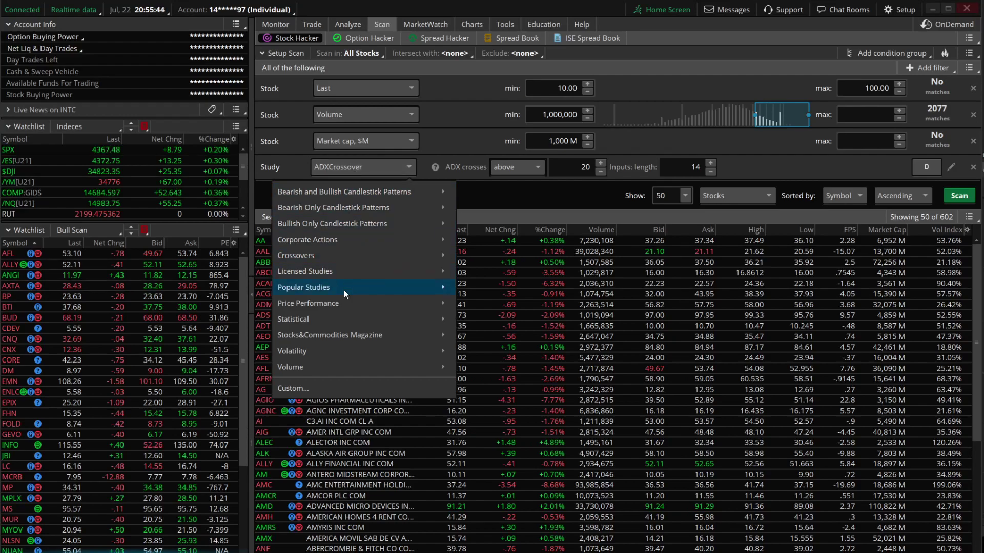
mouse_move(343, 290)
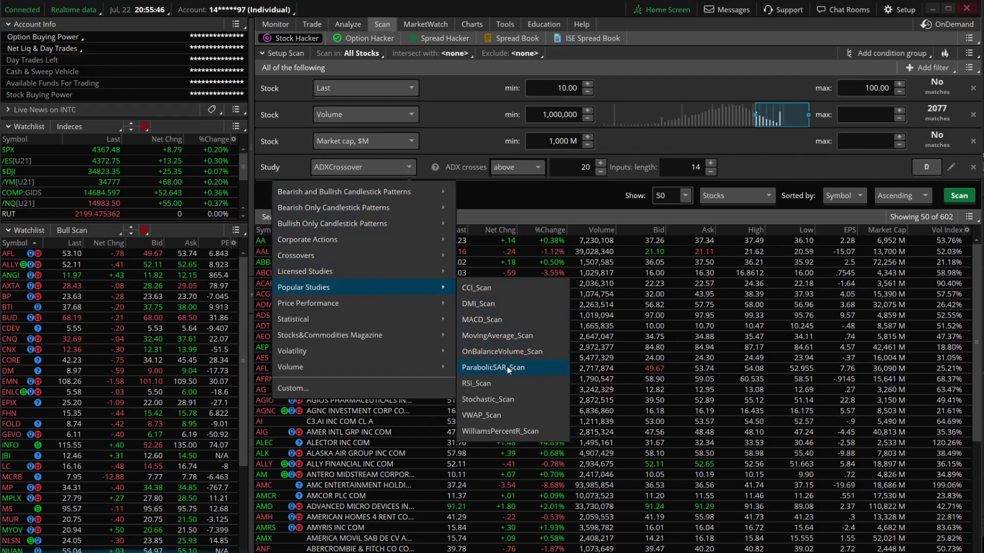
left_click(505, 383)
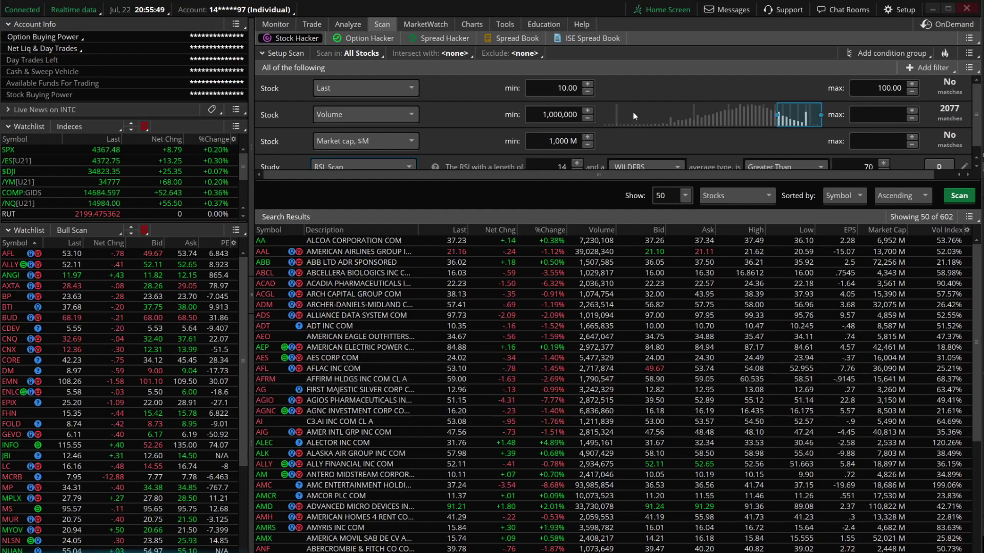
Make the RSI condition Less Than 30, keeping daily bars.
left_click(796, 164)
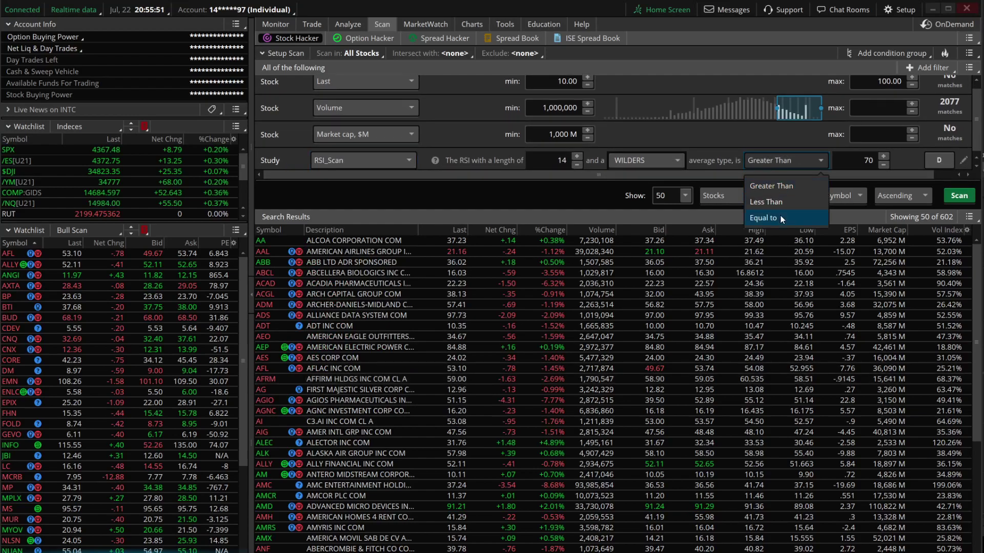
left_click(784, 201)
left_click(865, 161)
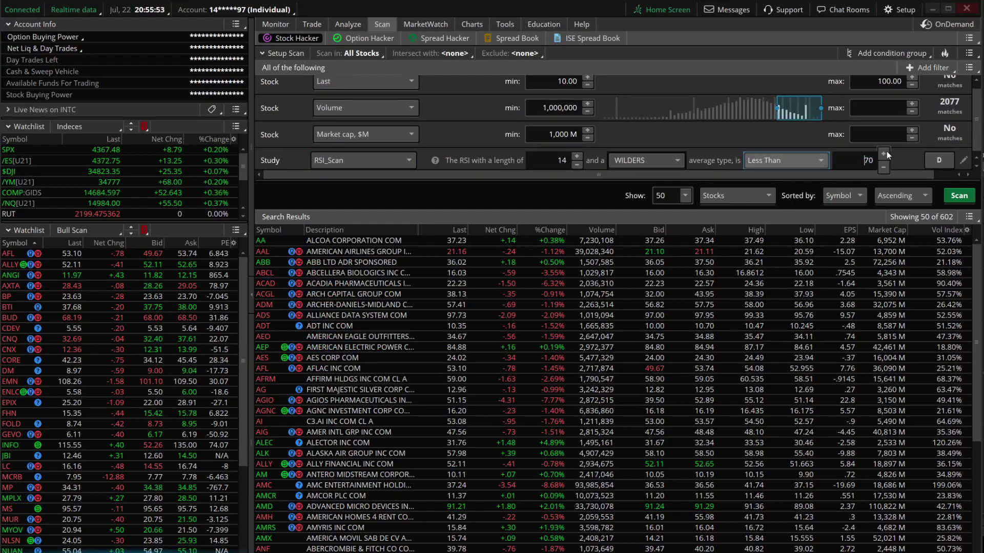
key("Delete")
type("3")
left_click(944, 161)
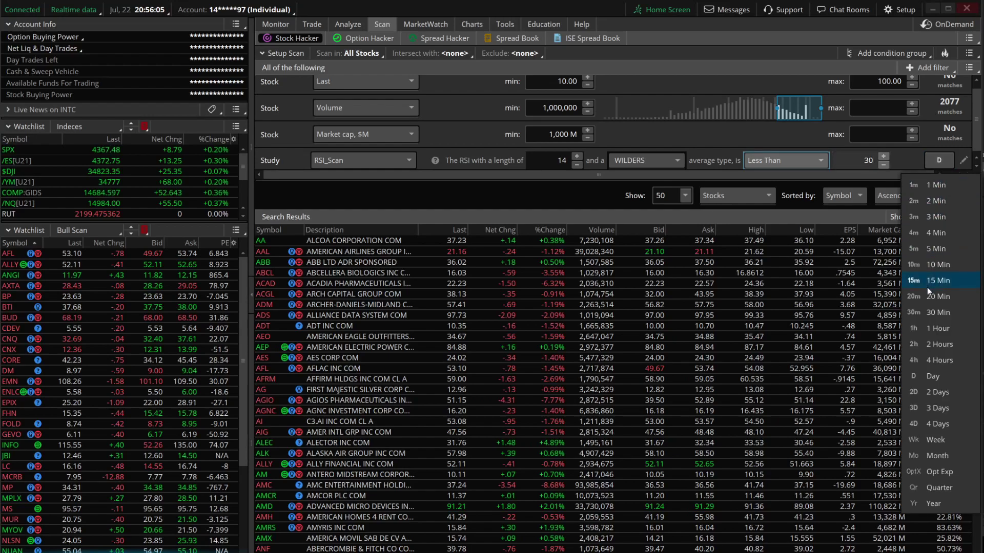
left_click(947, 161)
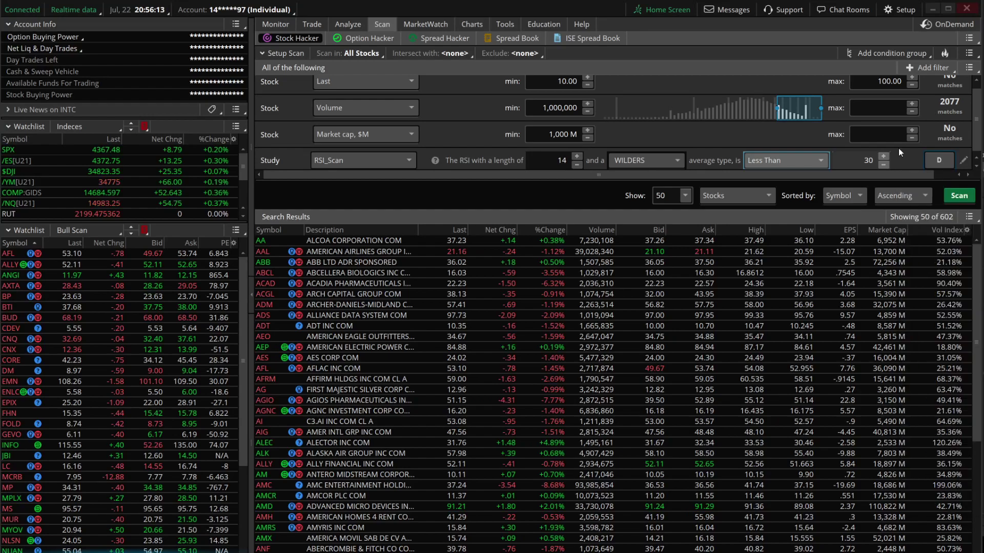
left_click(930, 67)
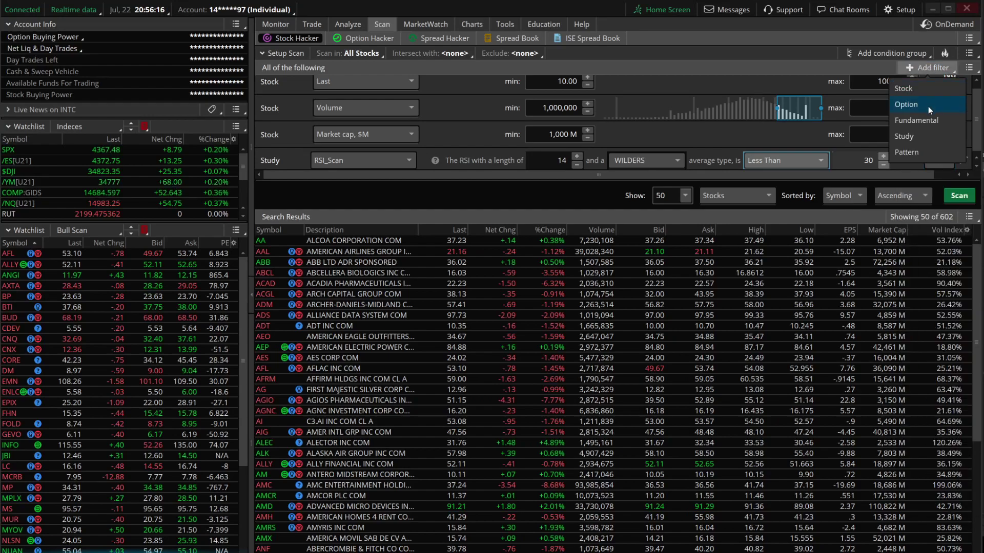
Add another study filter and choose Custom... to open the Scanner Custom Filter.
left_click(922, 140)
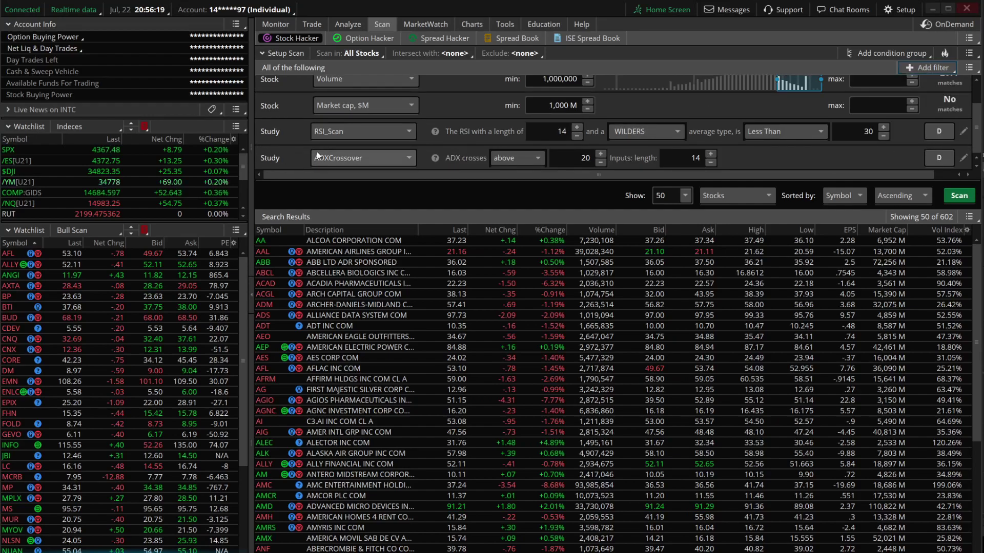
left_click(371, 160)
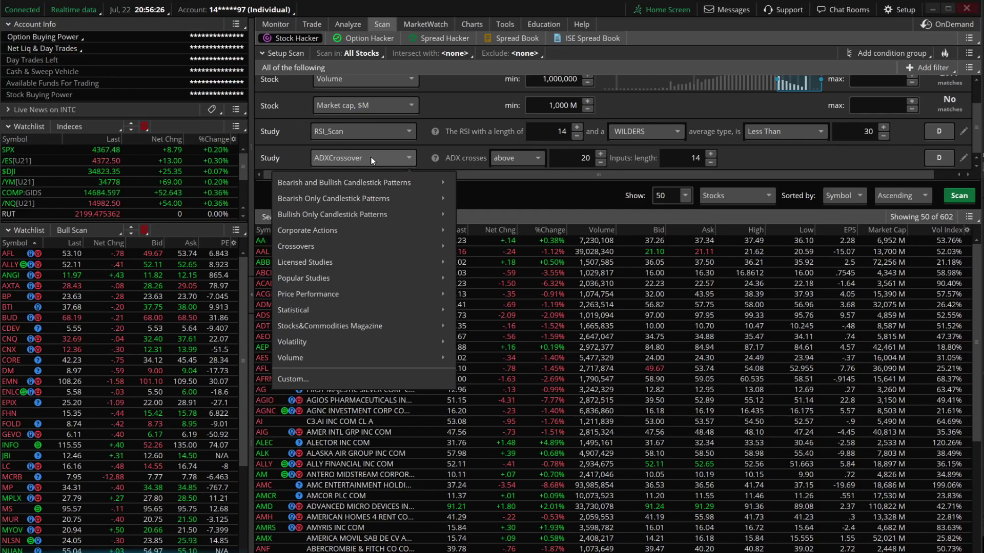
mouse_move(365, 245)
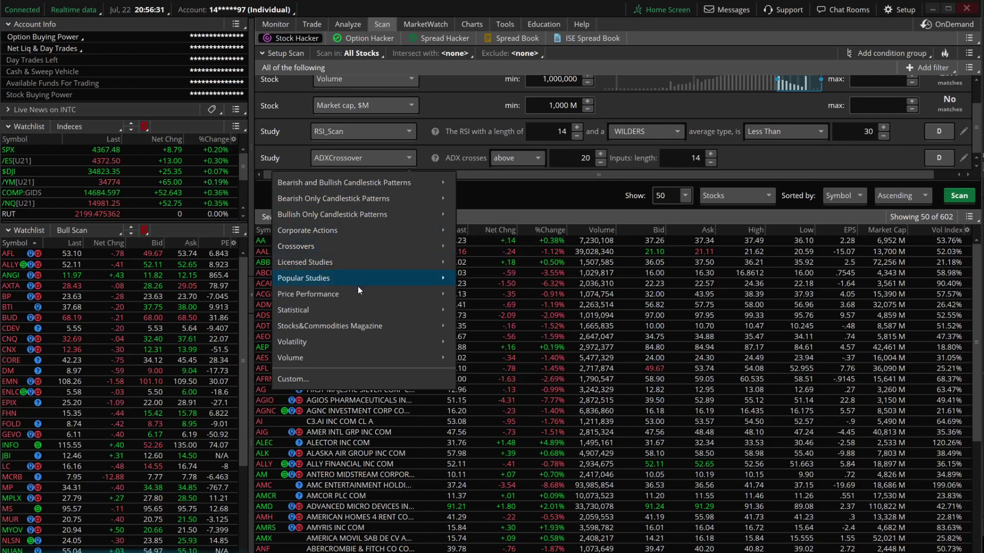
left_click(334, 382)
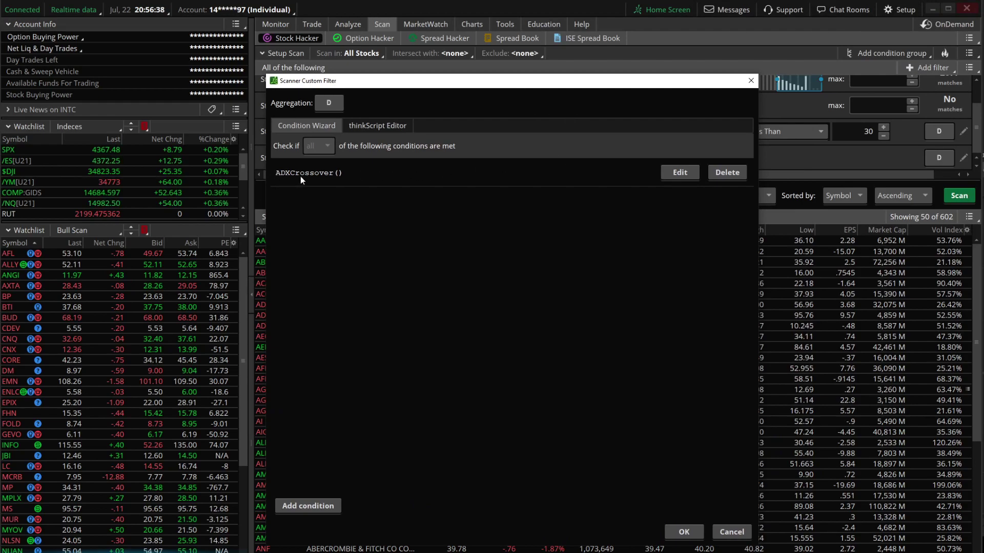
Delete the ADXCrossover condition and start a new one on the MACD study's Value.
left_click(725, 174)
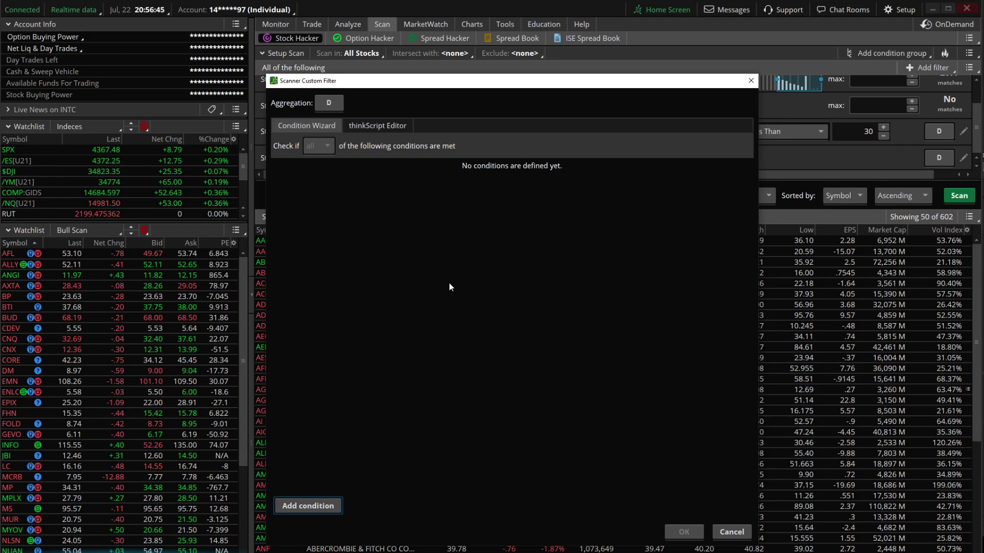
left_click(376, 125)
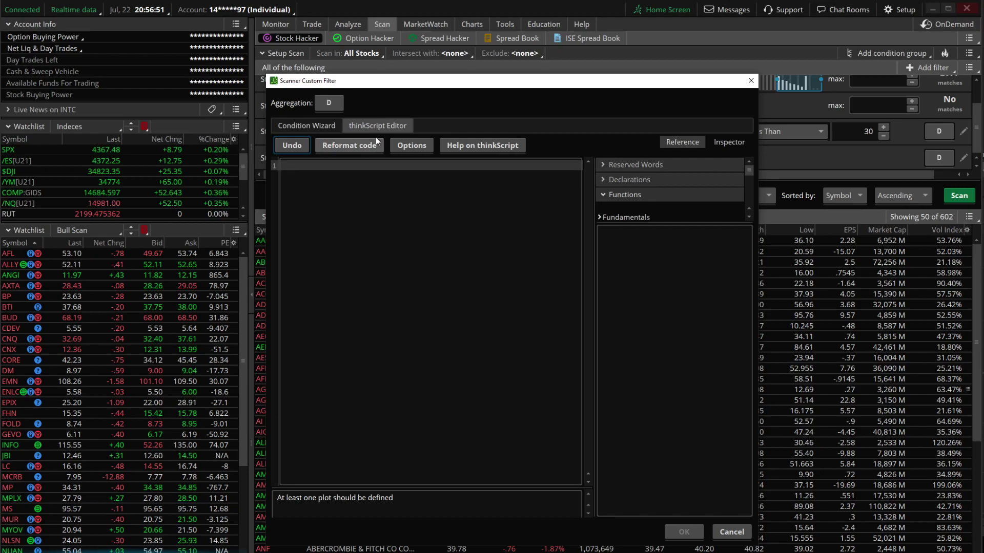
left_click(321, 127)
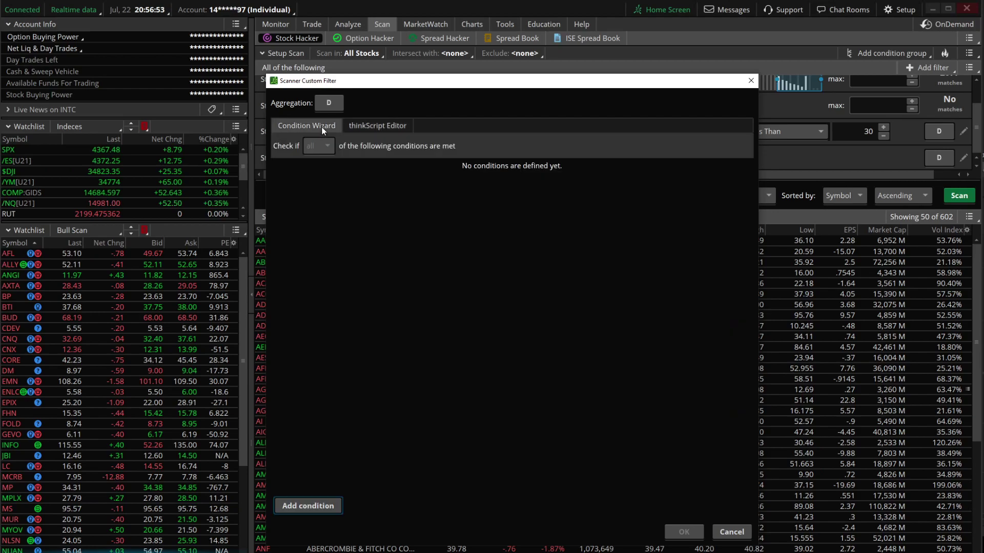
left_click(312, 506)
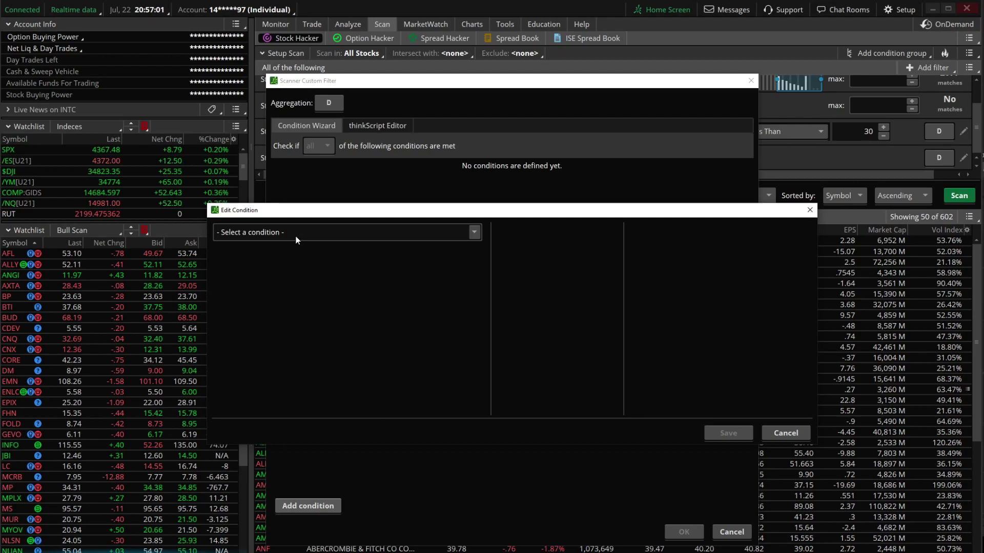
left_click(475, 232)
left_click(413, 281)
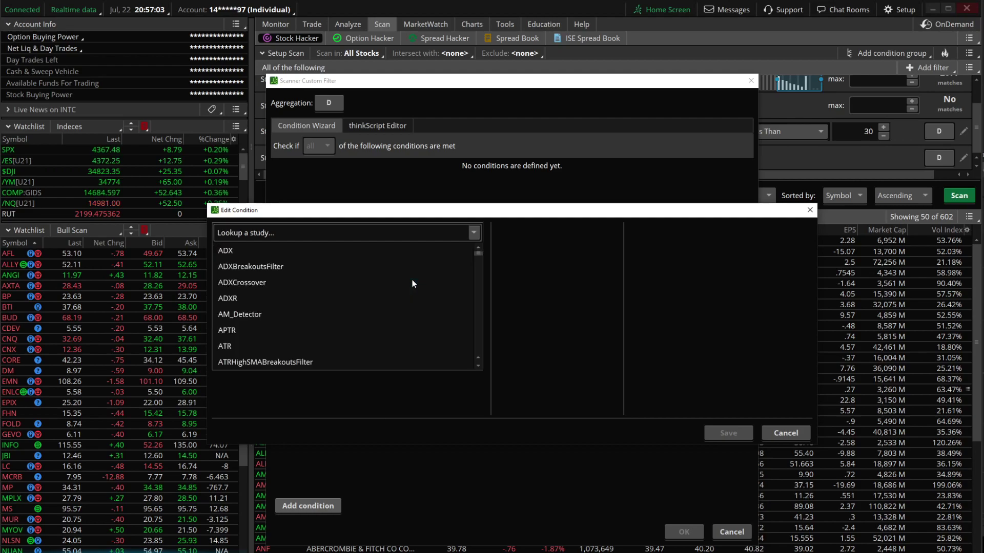
left_click(309, 235)
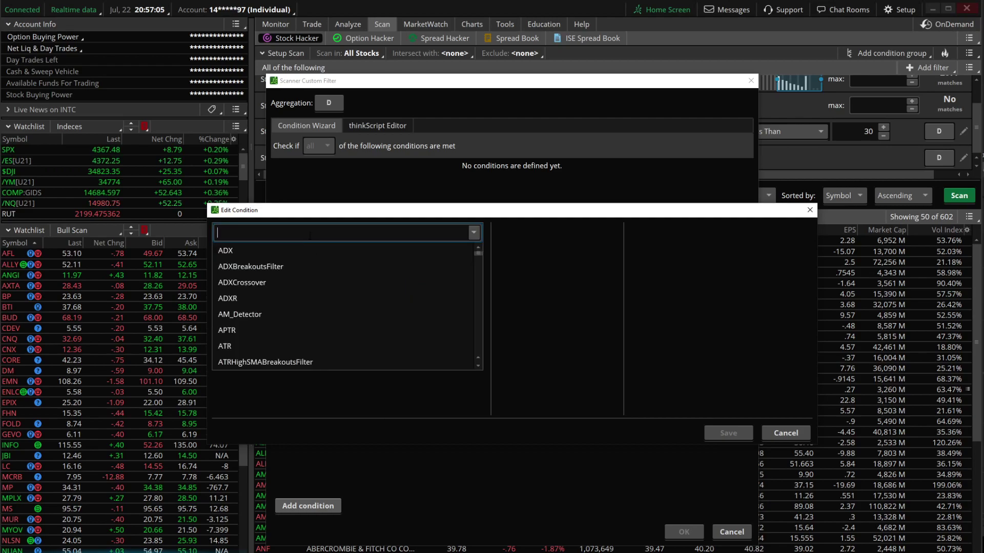
type("macd")
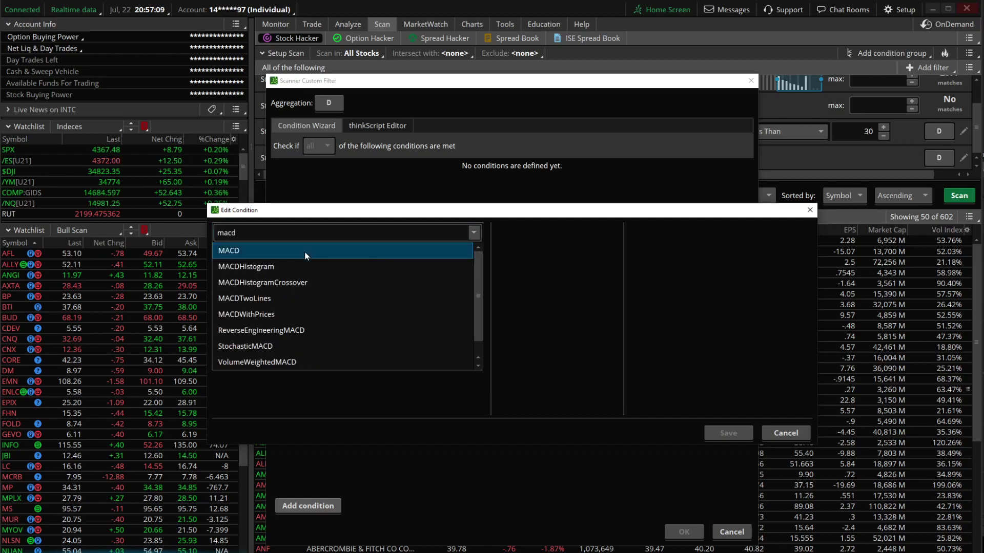
left_click(306, 251)
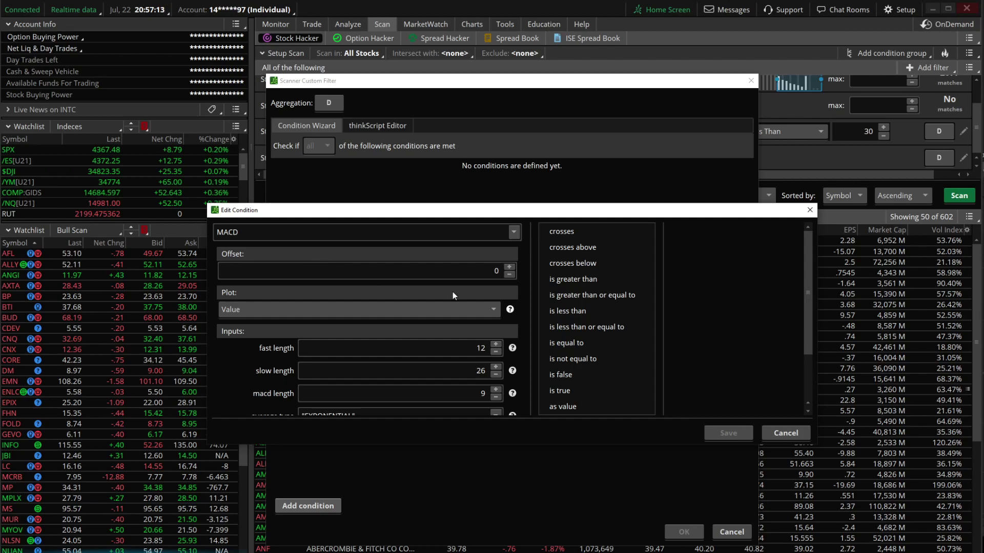
Make MACD Value cross above MACD Avg within 5 bars and save the condition.
left_click(566, 247)
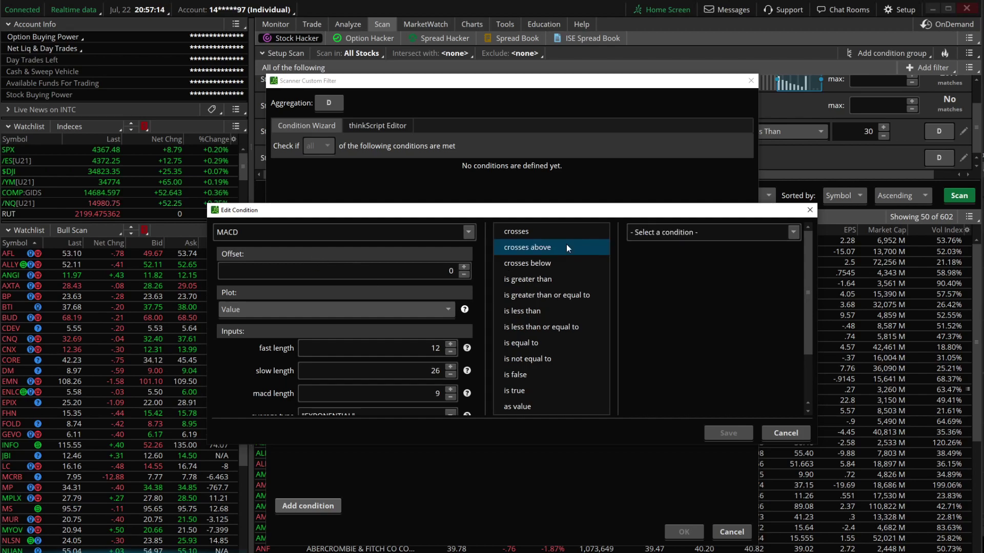
left_click(767, 235)
left_click(742, 274)
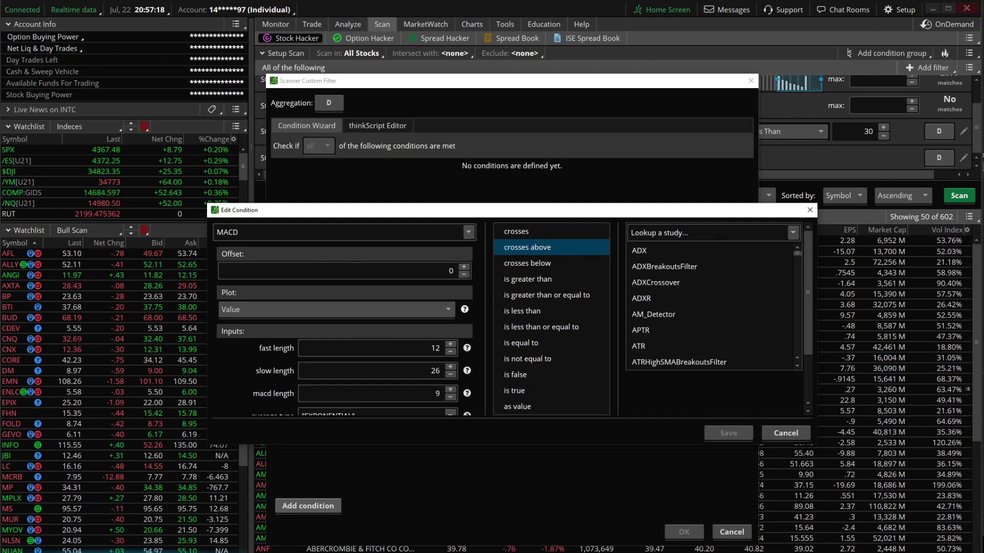
type("macd")
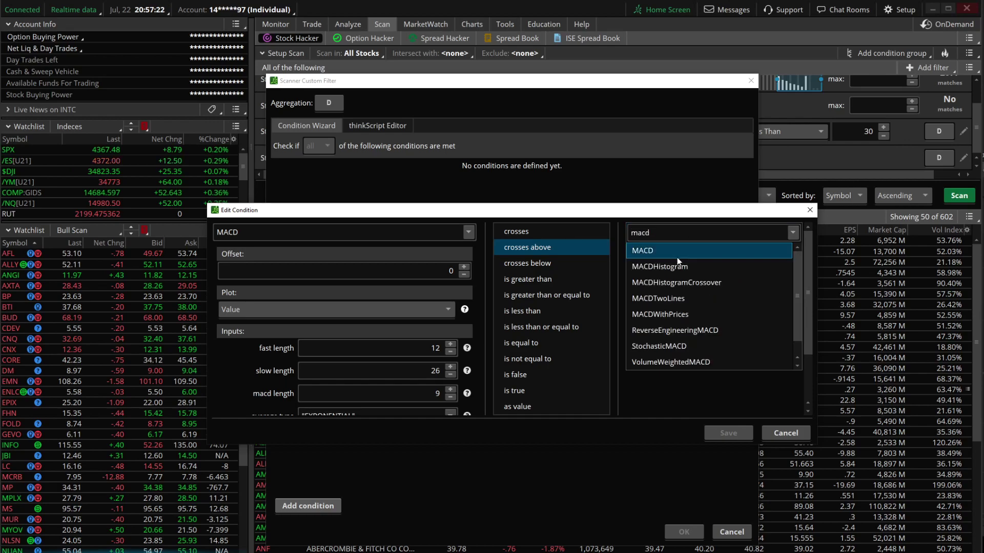
left_click(662, 250)
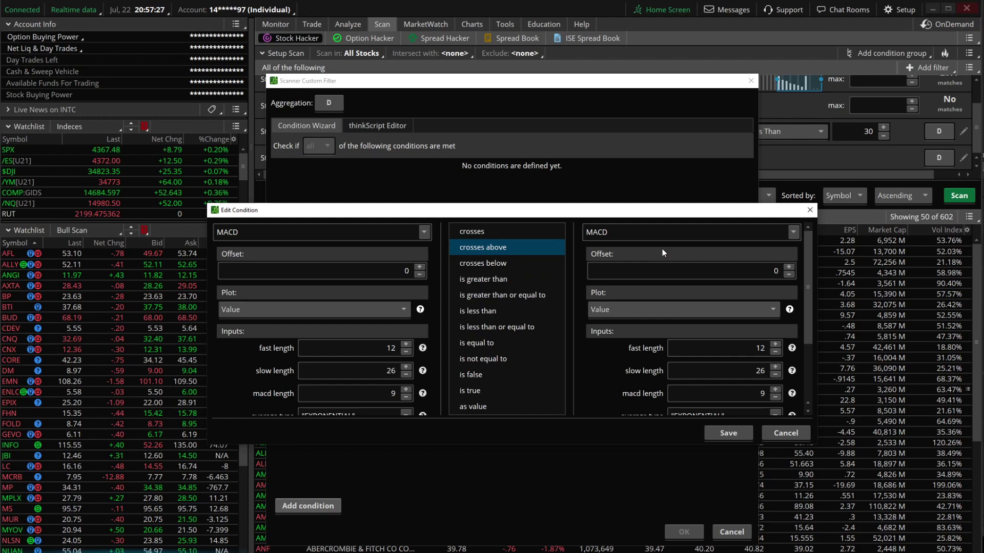
left_click(650, 313)
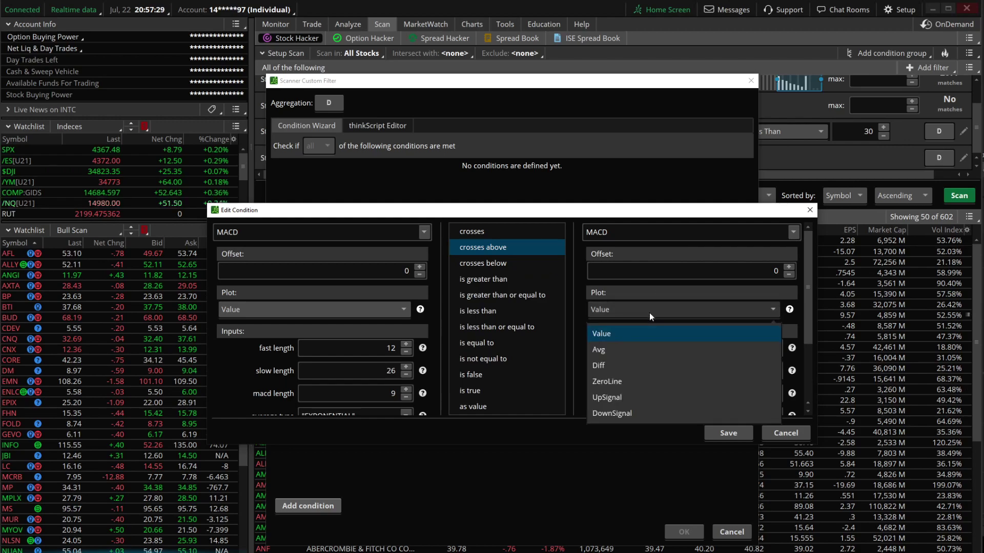
left_click(644, 349)
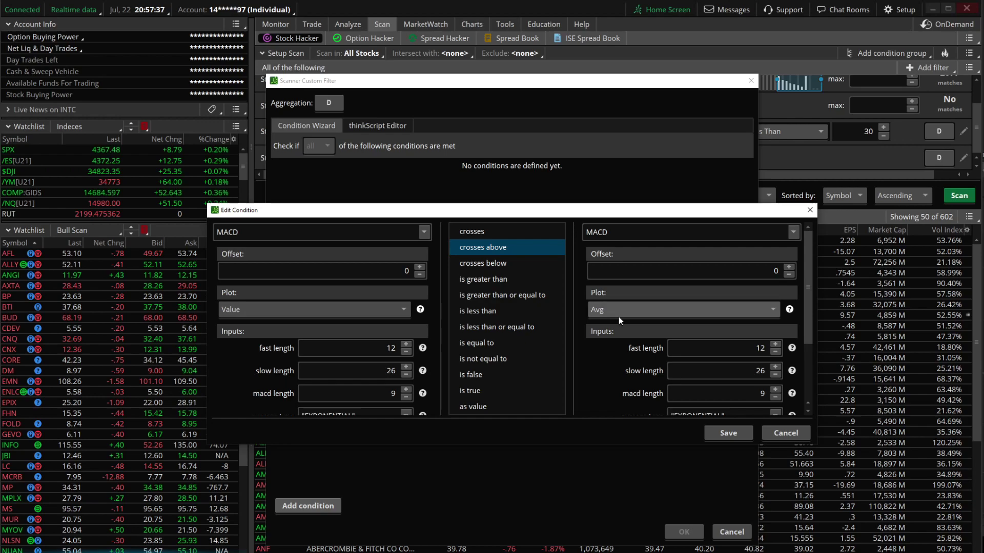
scroll(619, 317, "down", 3)
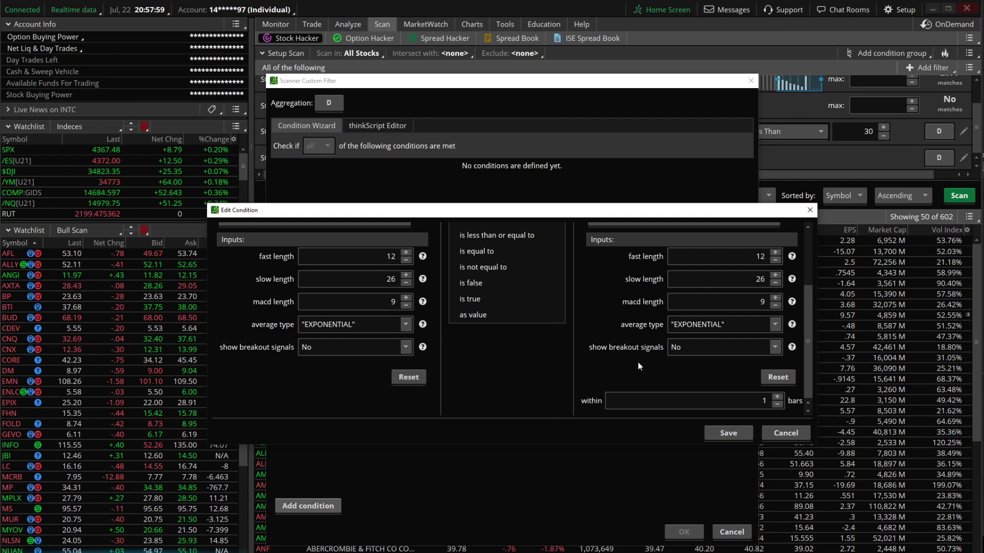
left_click(771, 401)
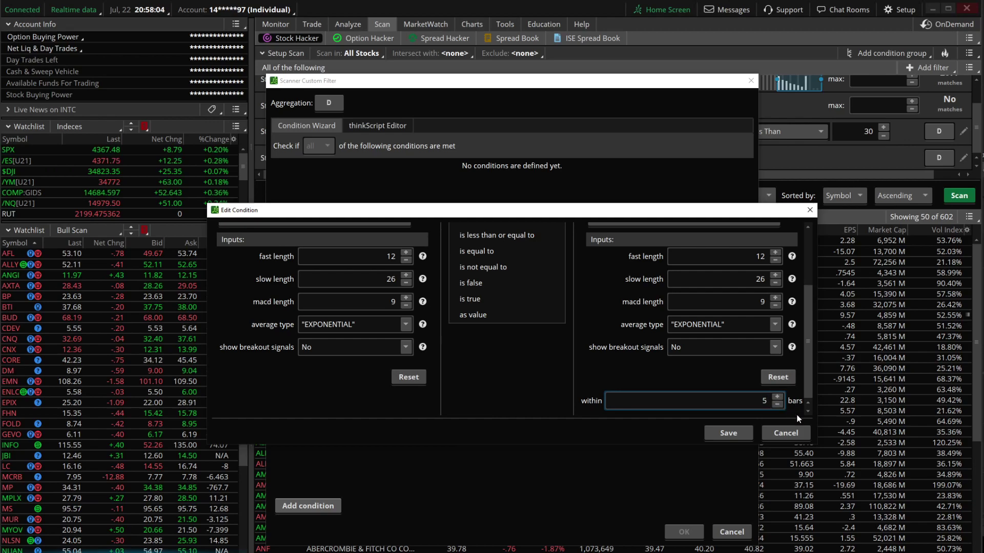
left_click(742, 437)
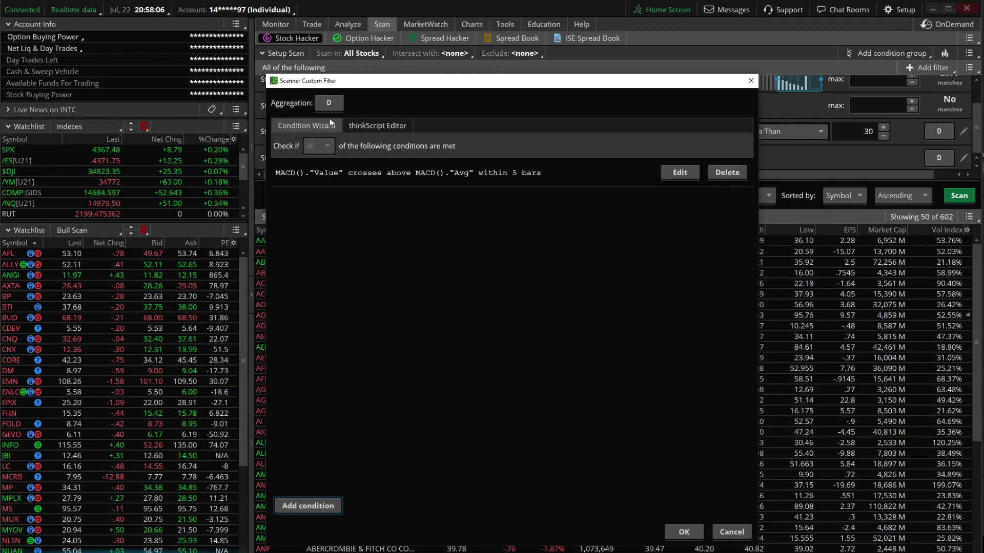
Switch the custom MACD filter to 1 Min aggregation and apply it to the scan.
left_click(322, 104)
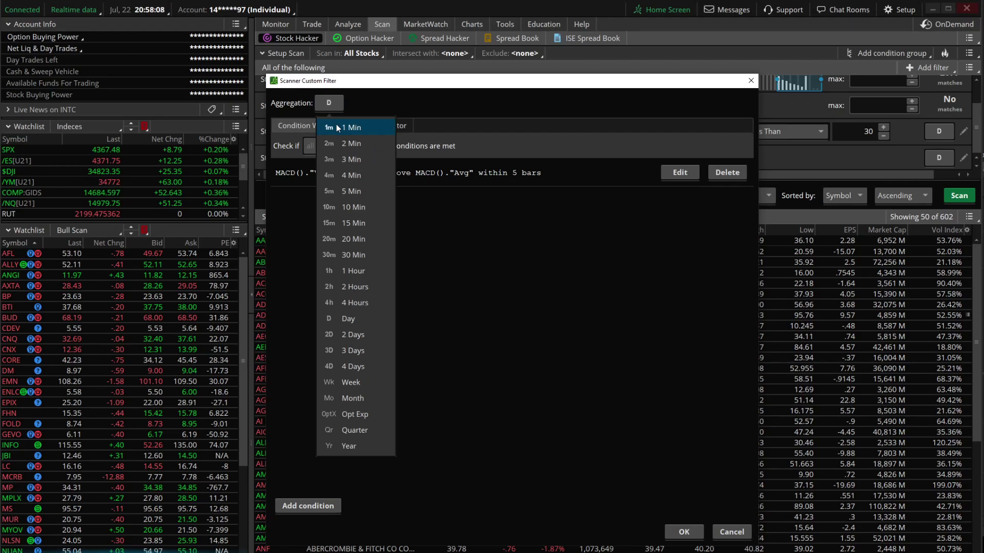
left_click(336, 125)
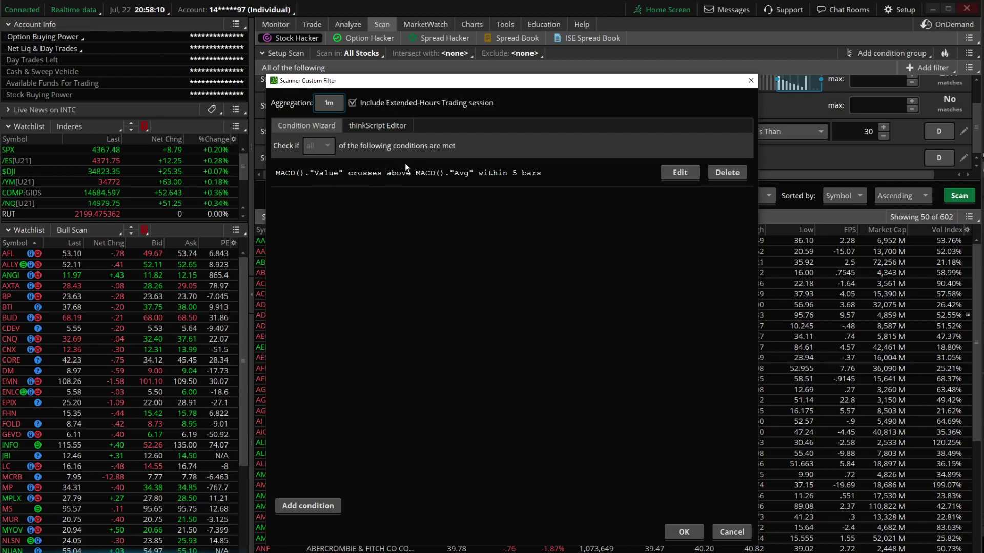
left_click(684, 532)
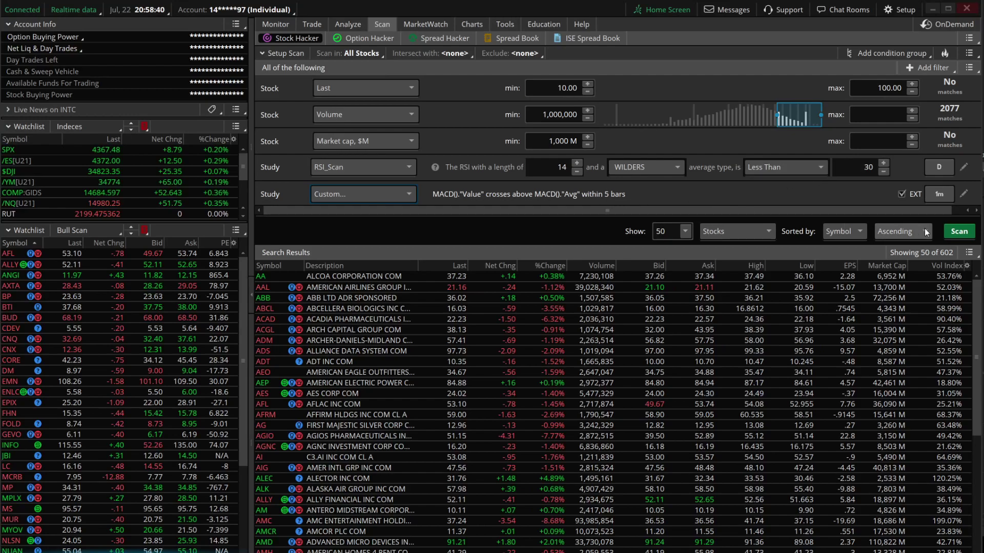
Run the scan, then save it as the query 'Test 1'.
left_click(956, 232)
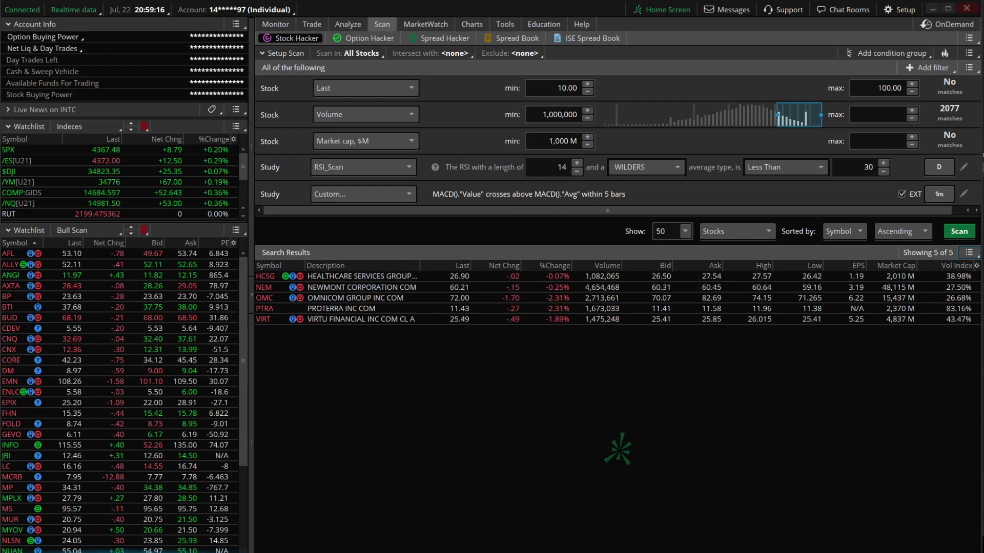
left_click(975, 58)
left_click(943, 75)
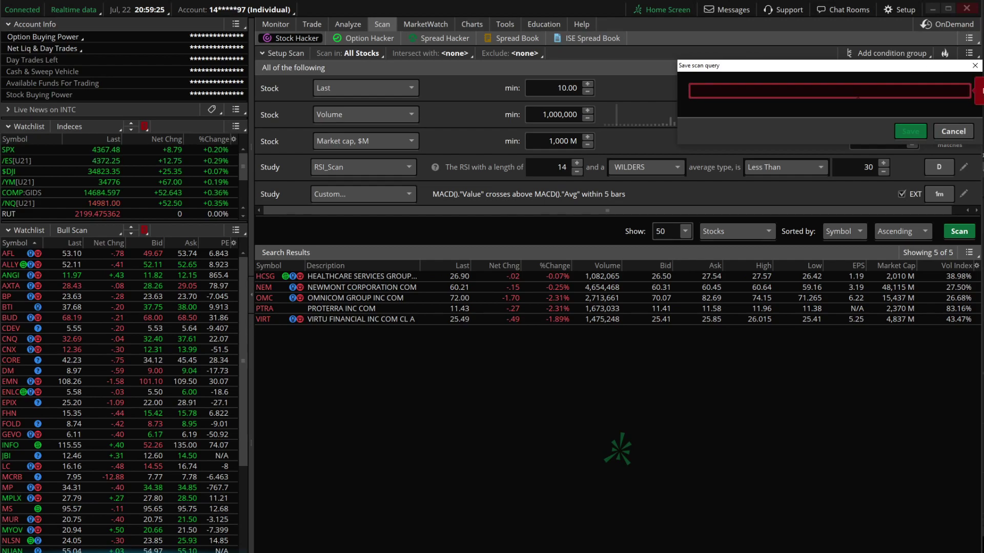
type("Test 1")
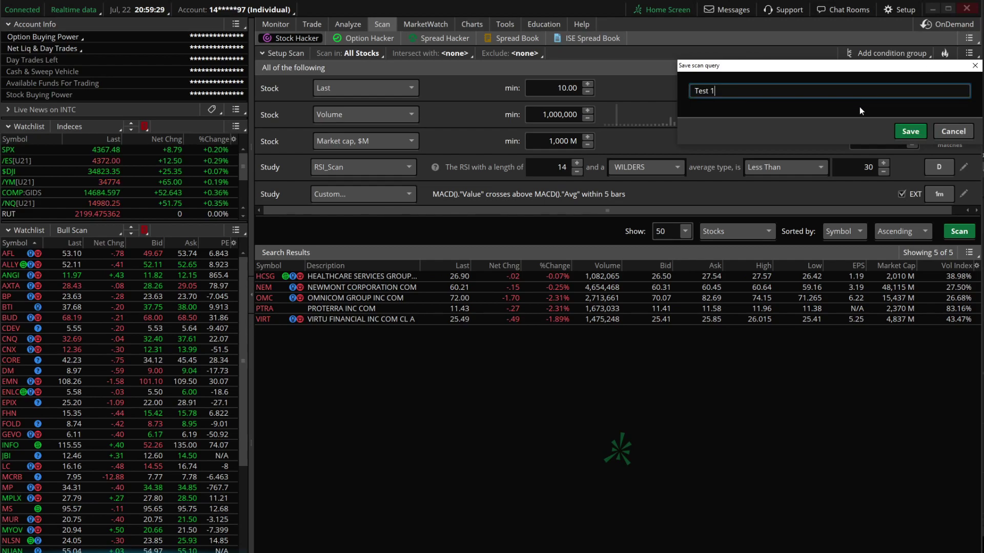
left_click(896, 130)
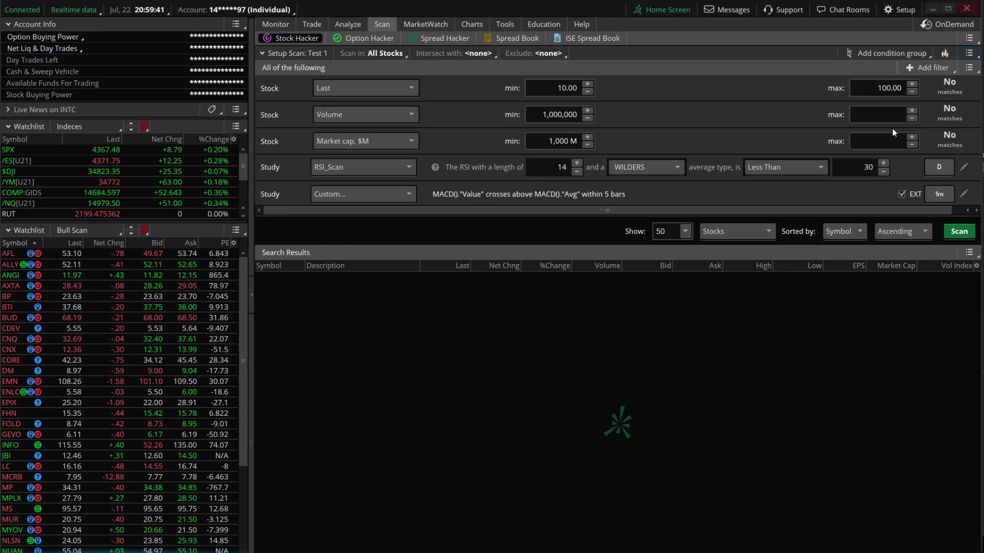
Switch the lower watchlist from Bull Scan to the Personal 'Test 1' list.
left_click(93, 229)
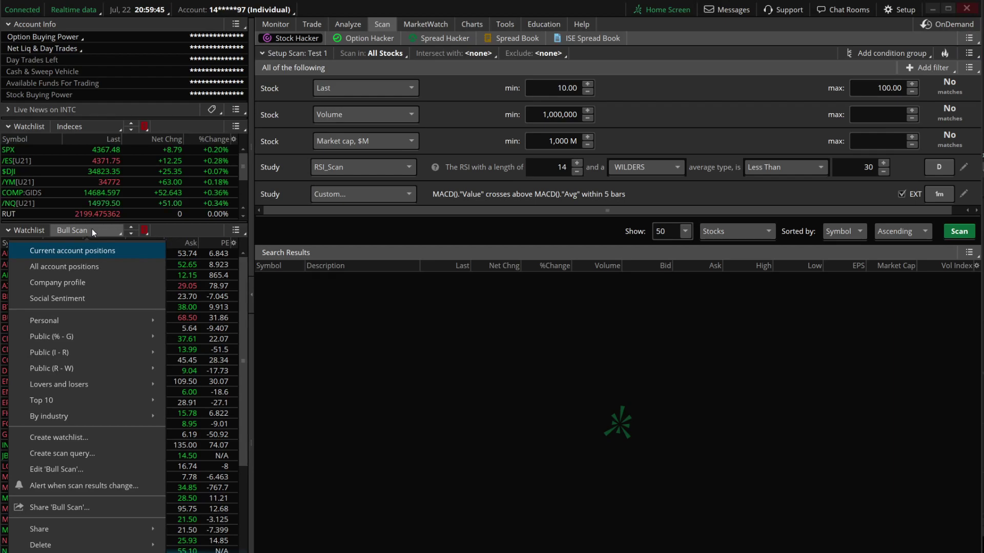
mouse_move(78, 320)
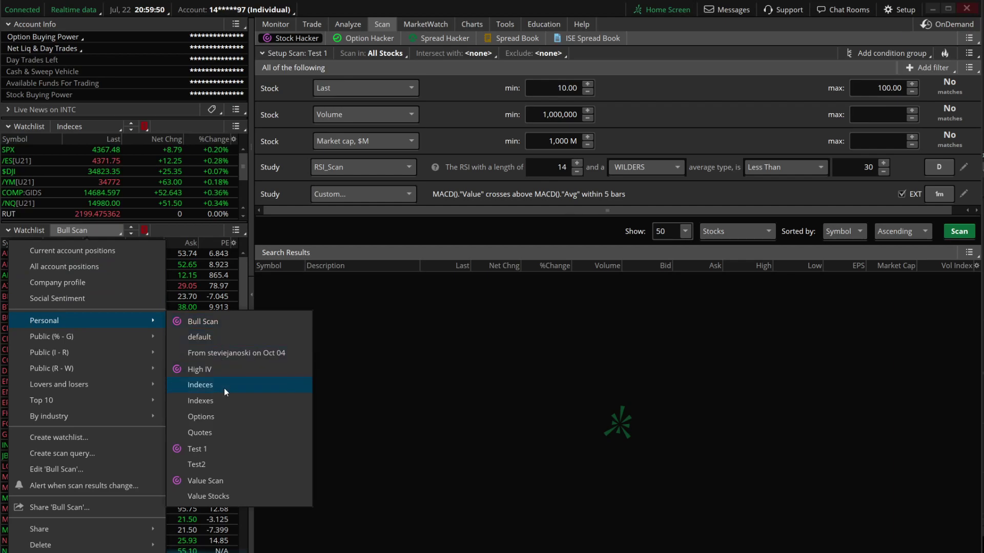
left_click(176, 451)
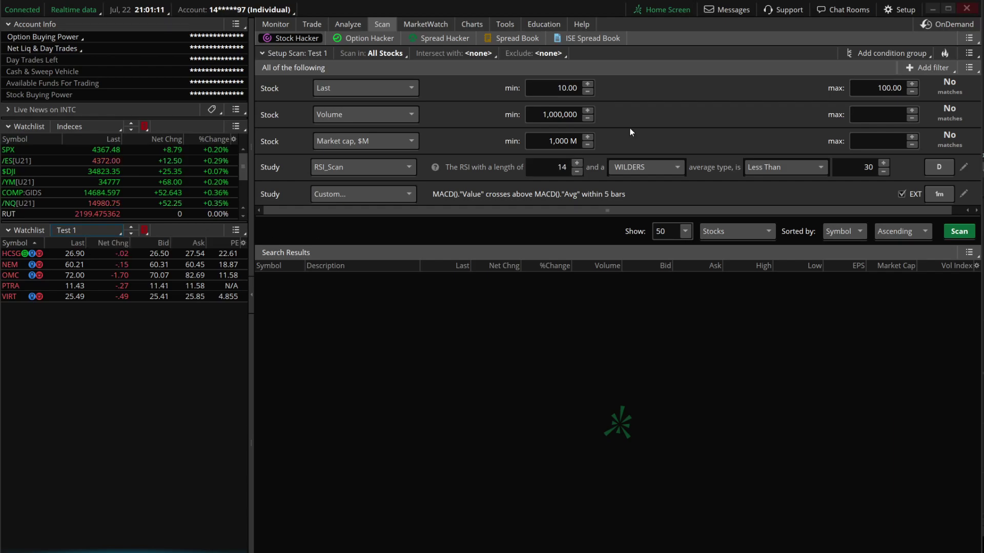
Reset the Stock Hacker scan to its default filters.
left_click(969, 38)
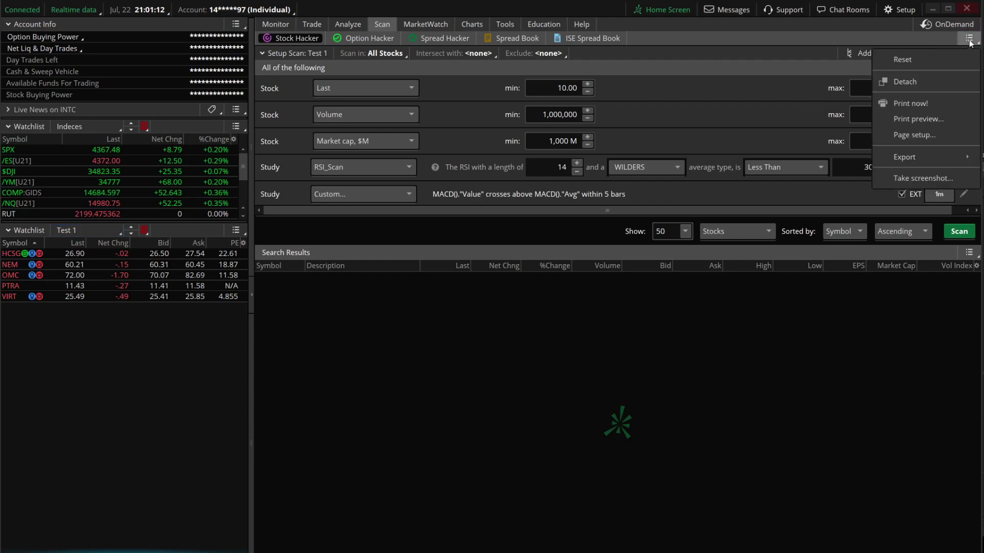
left_click(939, 60)
left_click(528, 62)
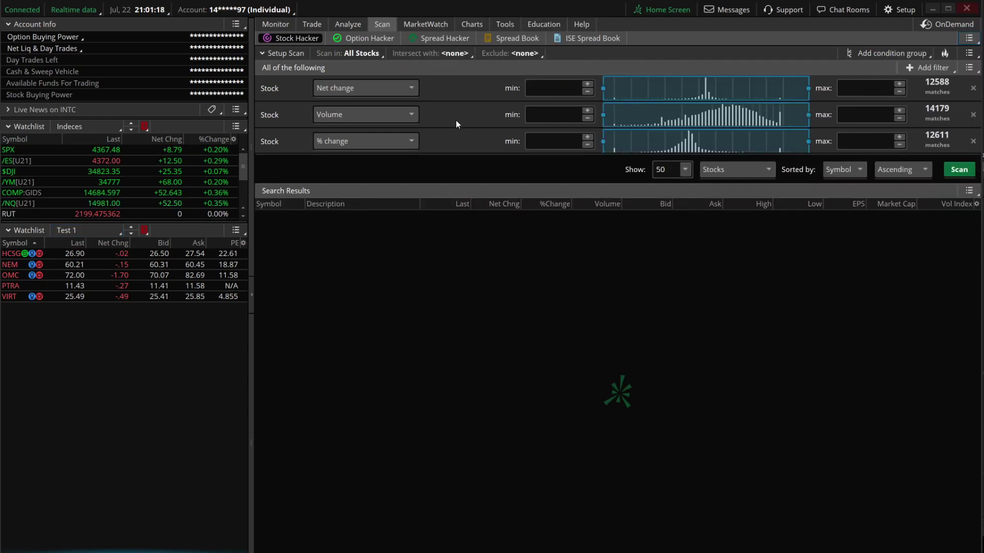
Set the first filter to Last price between 20 and 500.
left_click(399, 88)
scroll(386, 128, "up", 3)
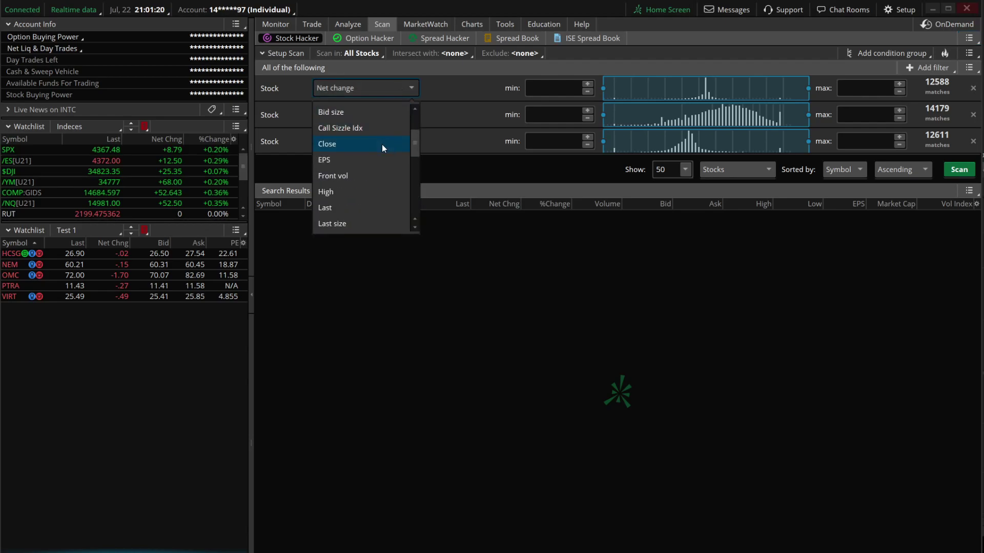
left_click(368, 207)
left_click(548, 87)
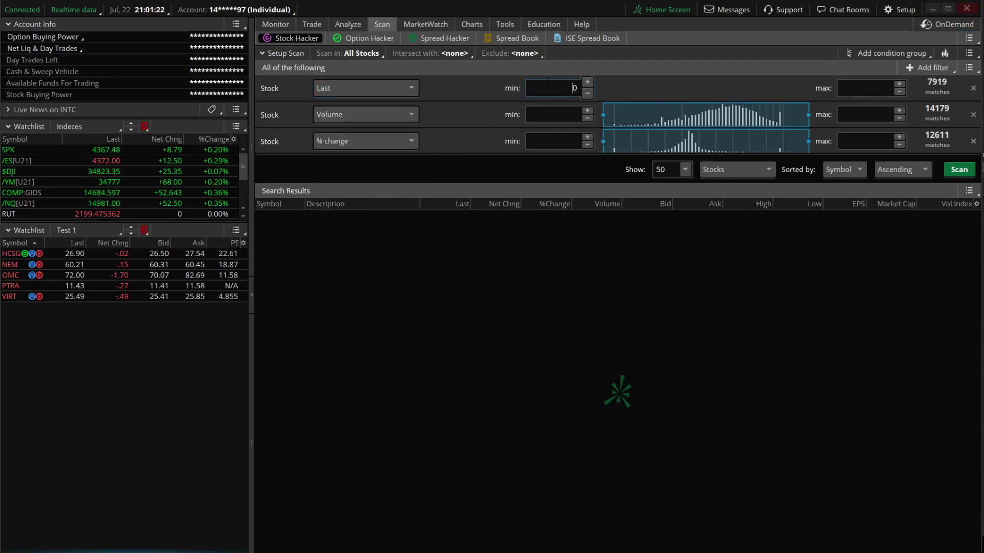
type("20")
left_click(856, 88)
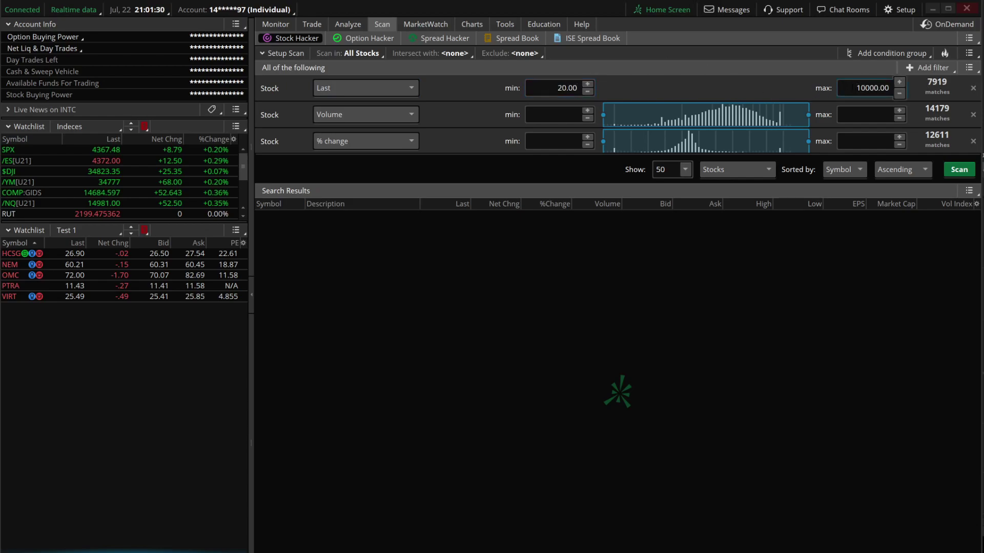
left_click_drag(857, 88, 891, 87)
type("500")
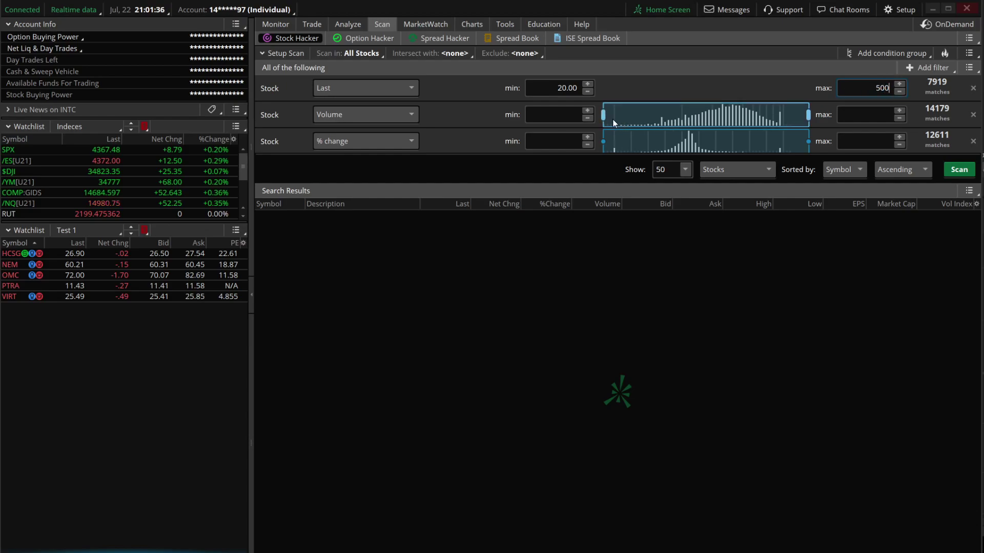
Set the Volume minimum to 1,000,000 and the third filter to Market cap minimum 1,000 M.
left_click(576, 115)
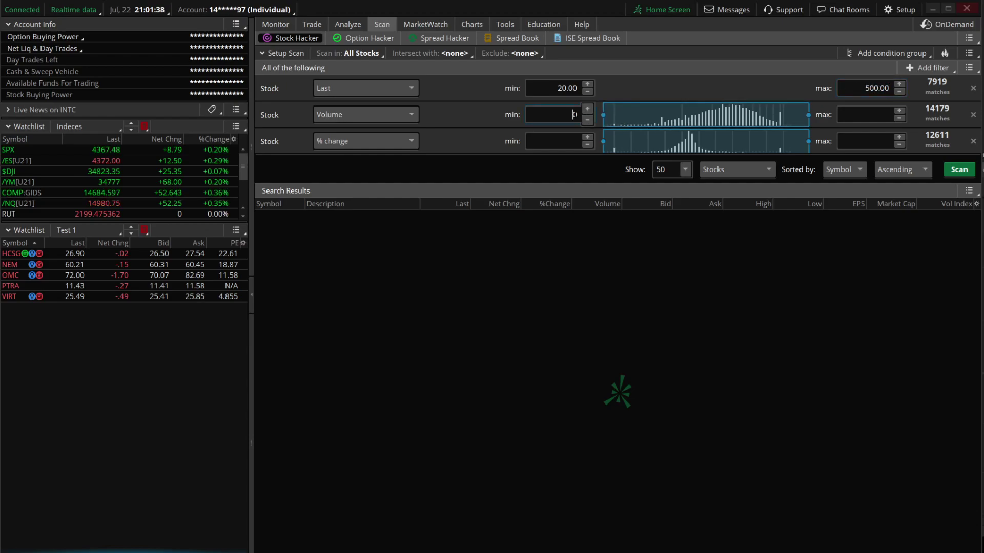
type("1000000")
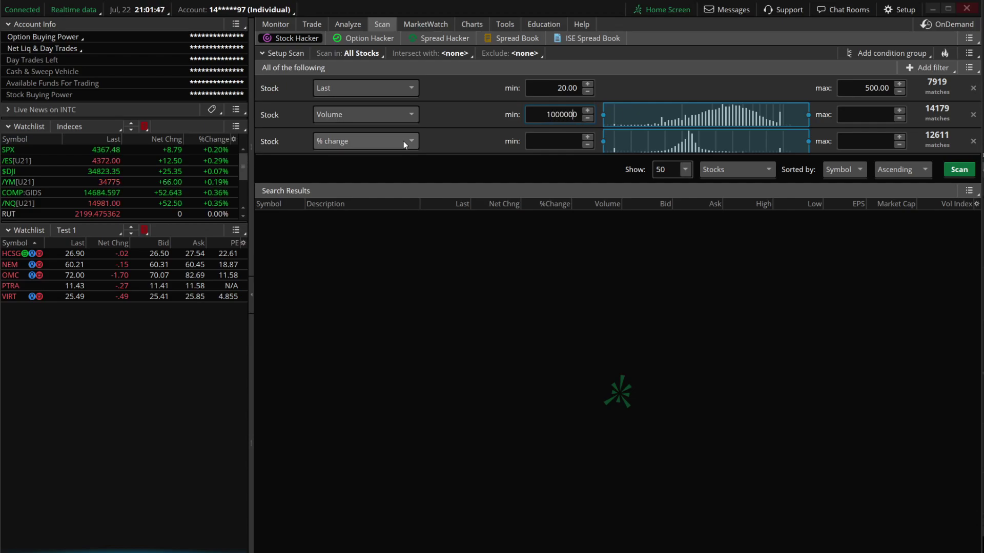
left_click(403, 140)
scroll(385, 219, "up", 5)
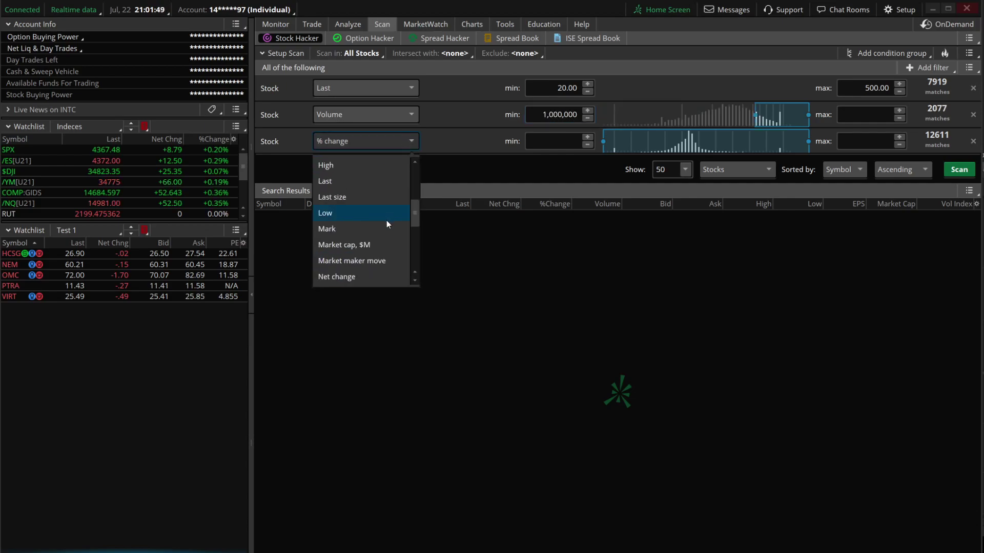
left_click(388, 245)
left_click(532, 139)
type("1000")
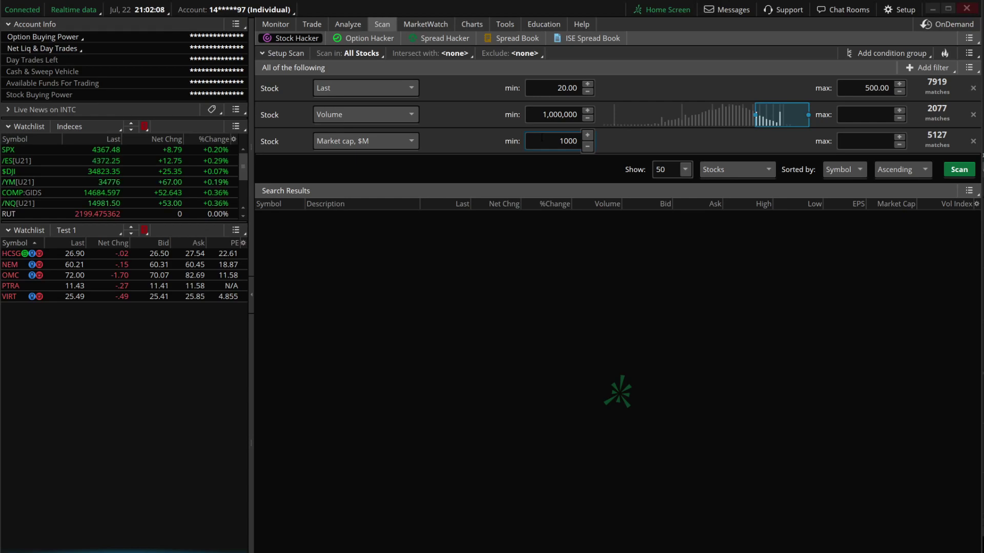
Add a study filter using Volatility > IV_Percentile.
left_click(933, 67)
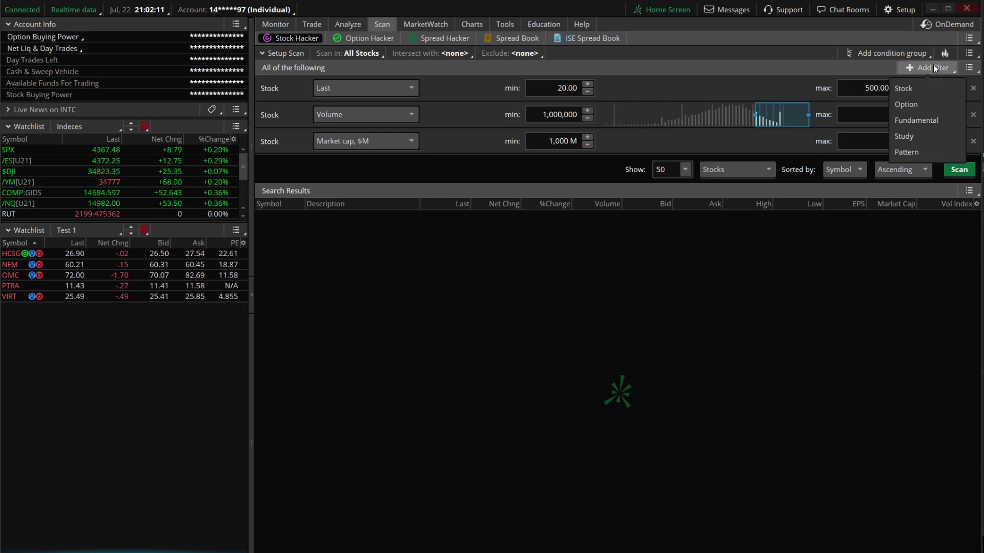
left_click(921, 136)
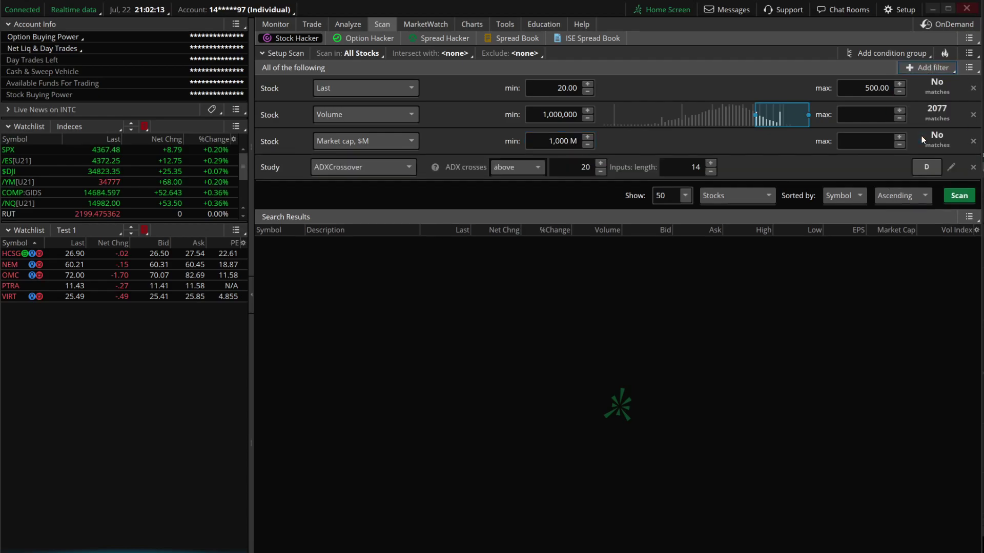
left_click(380, 167)
mouse_move(362, 351)
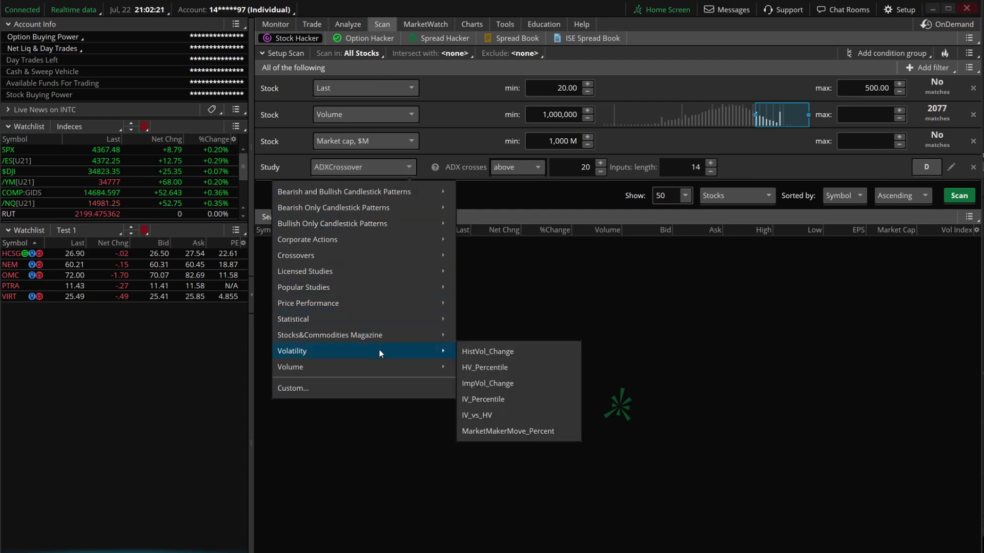
left_click(487, 400)
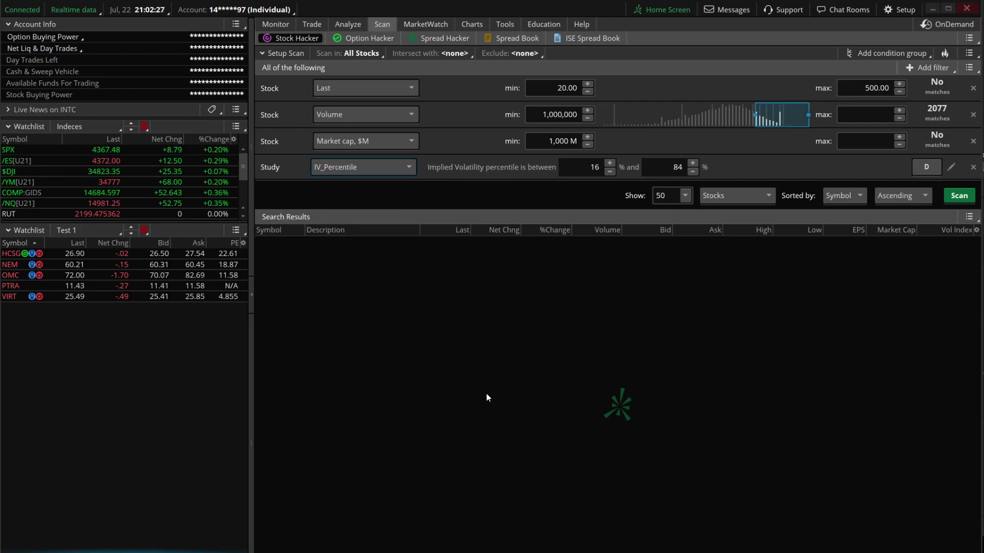
Set the IV_Percentile bounds to 30 and 100.
left_click(591, 167)
type("30")
key("Tab")
type("100")
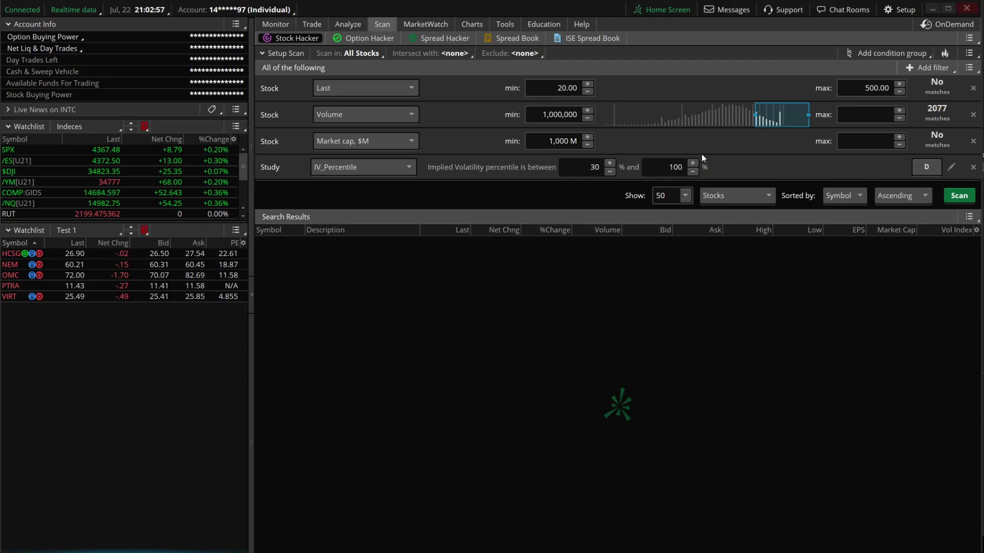
left_click(943, 70)
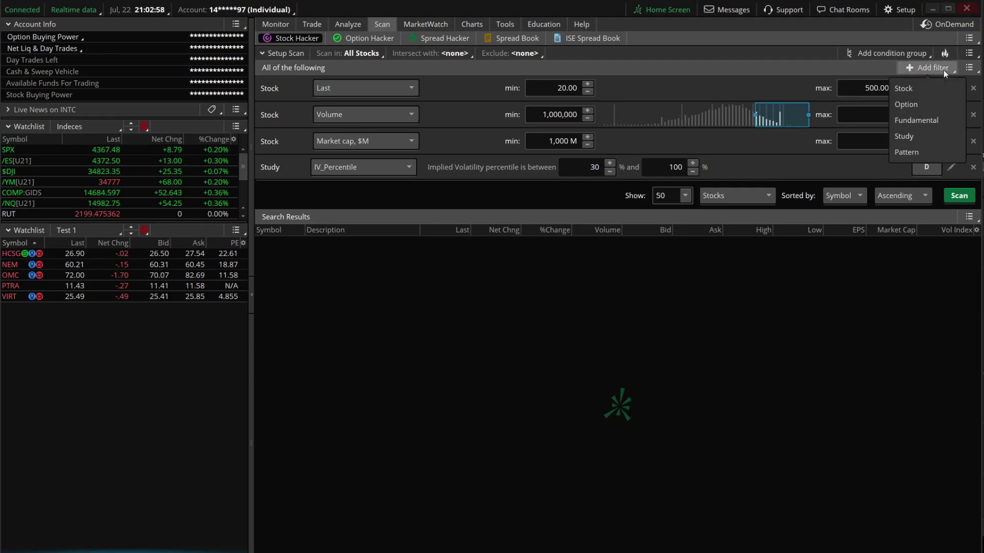
Add a custom study filter row, replacing the default ADXCrossover condition with a new study-based condition.
left_click(941, 129)
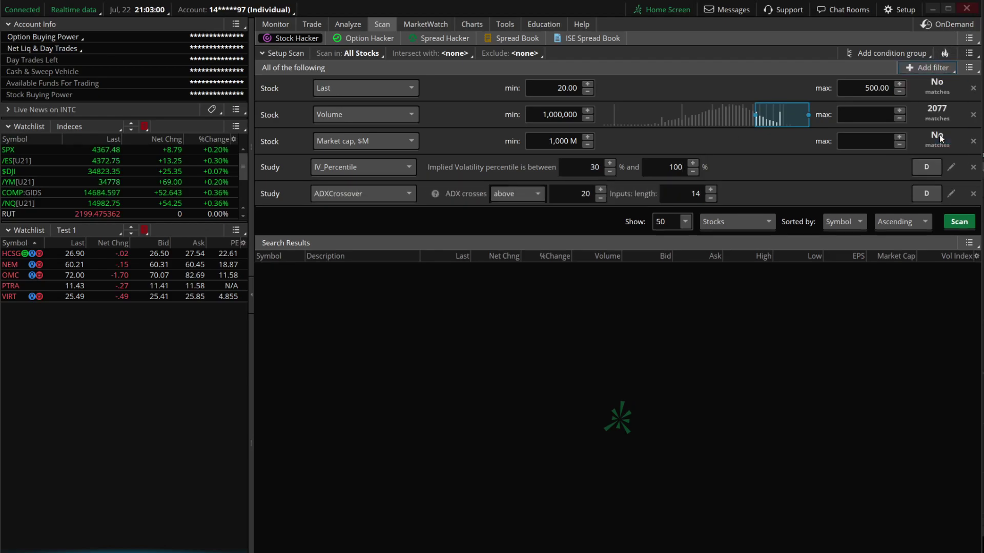
left_click(387, 201)
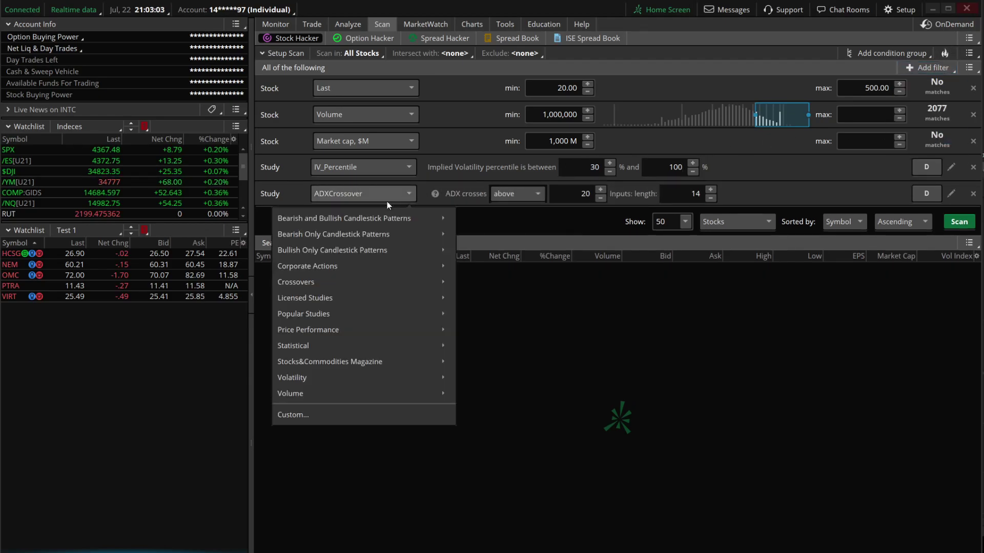
left_click(345, 415)
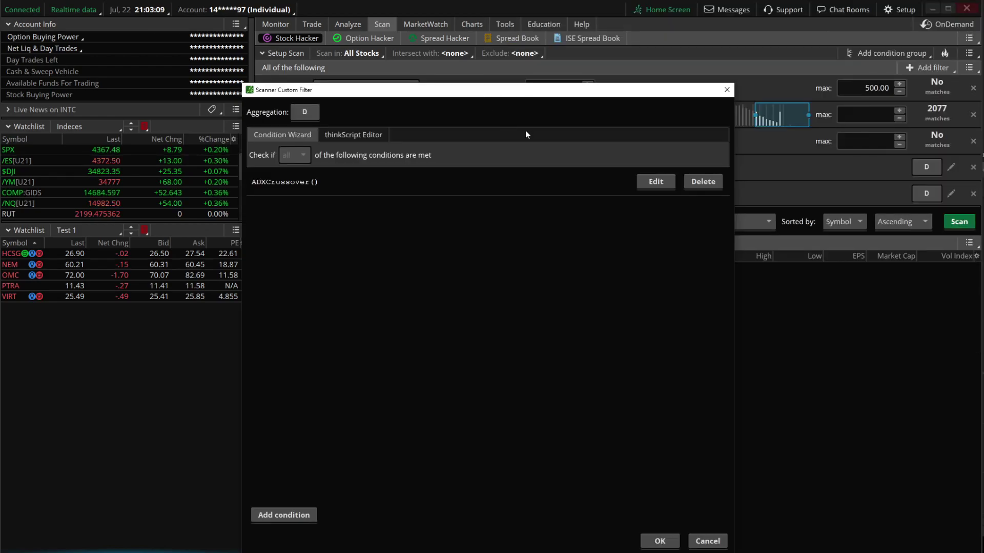
left_click(702, 181)
left_click(284, 515)
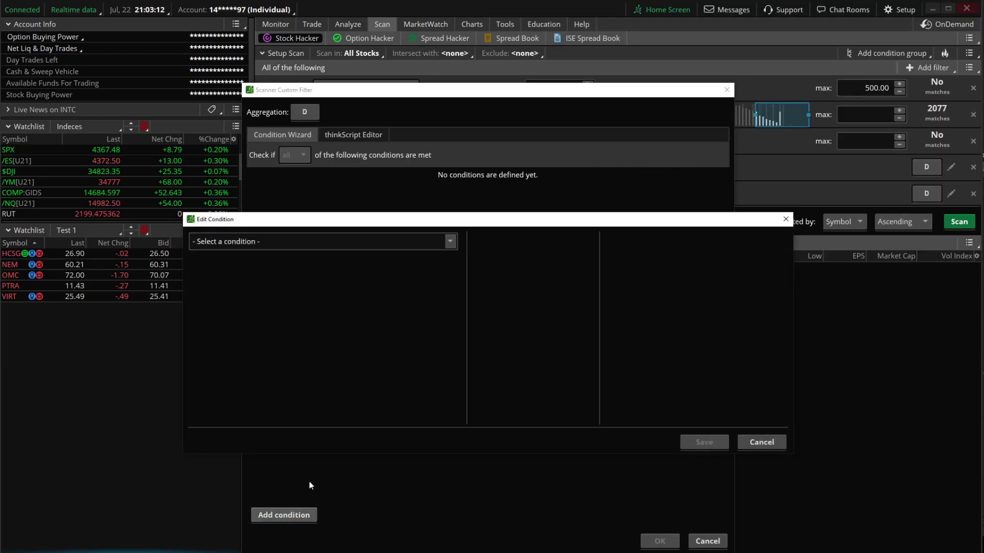
left_click(449, 241)
left_click(362, 283)
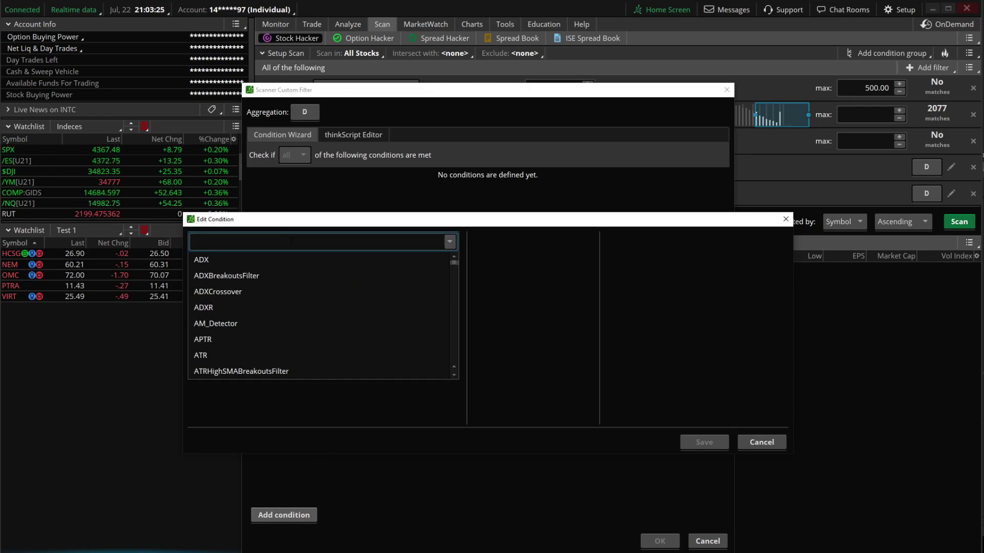
Define the condition as ImpVolatility greater than the value 0.35 and add it to the scan.
type("impl")
key("BackSpace")
type("v")
key("Return")
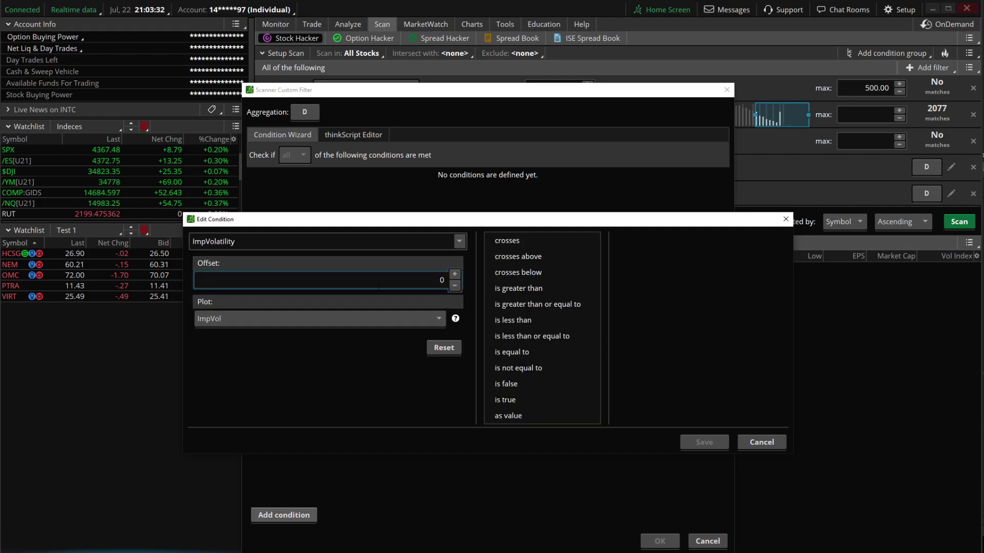
left_click(531, 289)
left_click(661, 242)
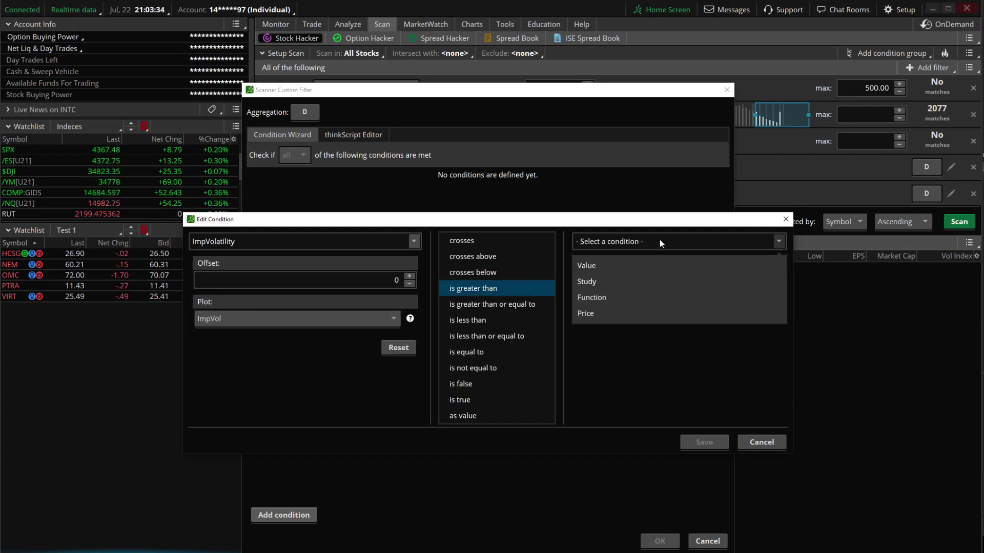
left_click(644, 268)
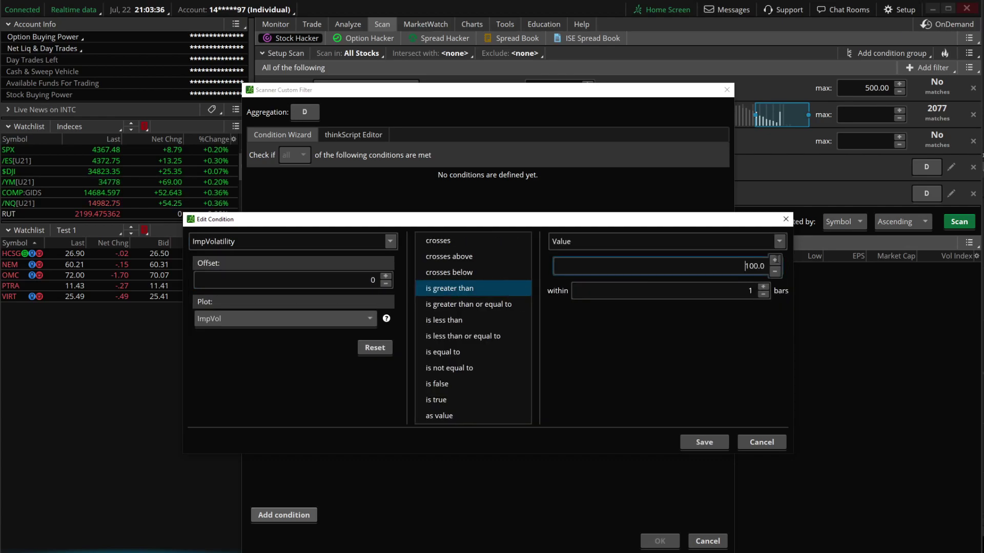
key("ctrl+a")
type(".35")
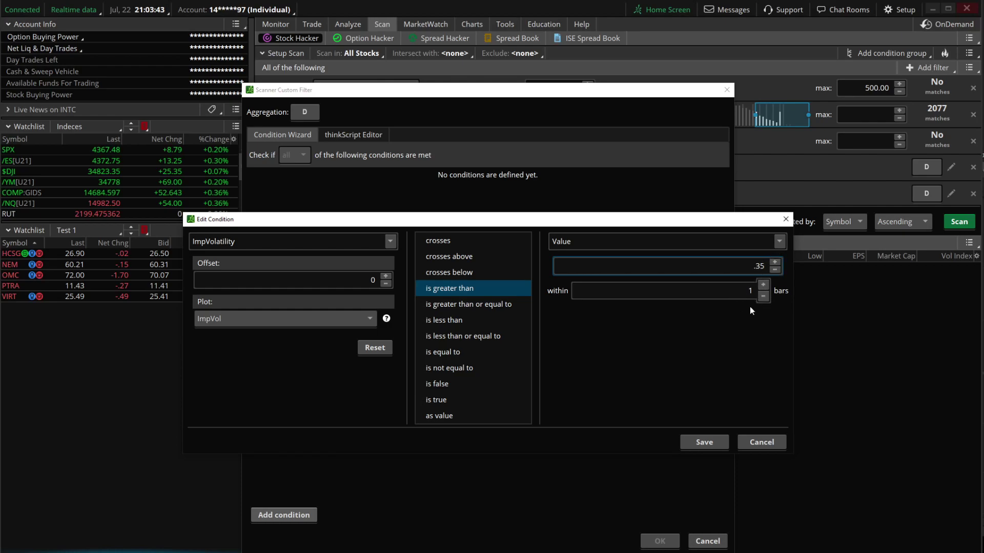
left_click(714, 443)
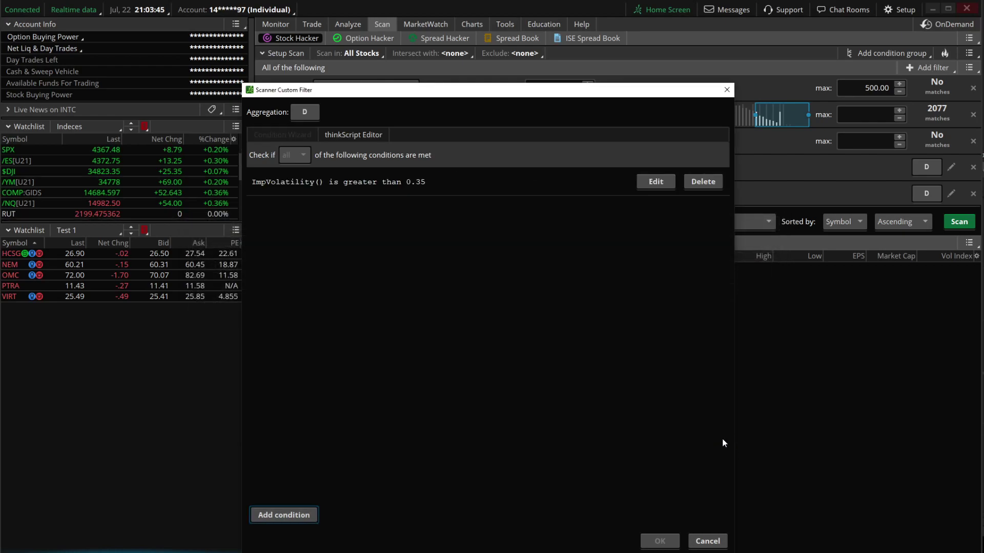
left_click(662, 541)
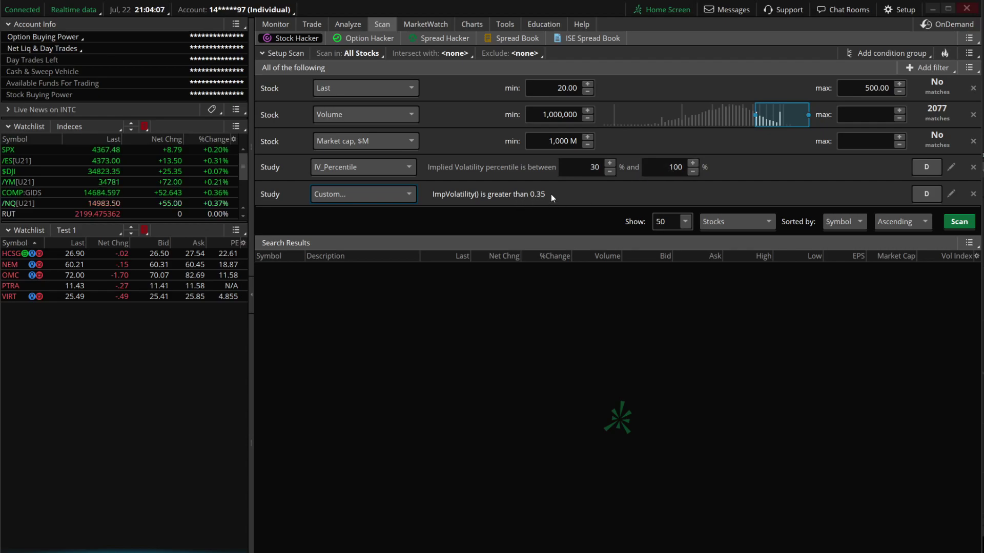
Run the five-filter Stock Hacker scan, returning 109 matches with the first 50 listed.
left_click(954, 221)
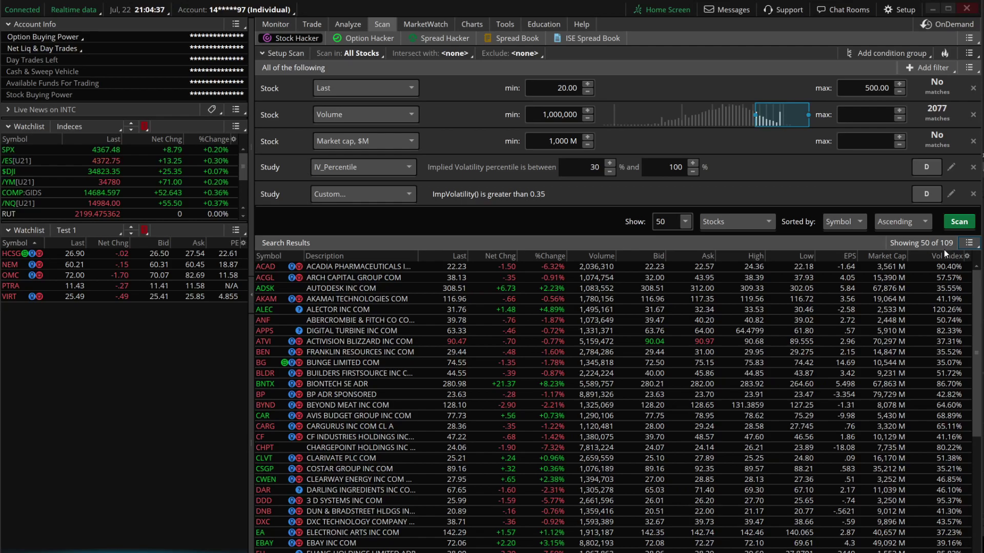
Limit the scan to Real Estate stocks and rerun it.
left_click(354, 53)
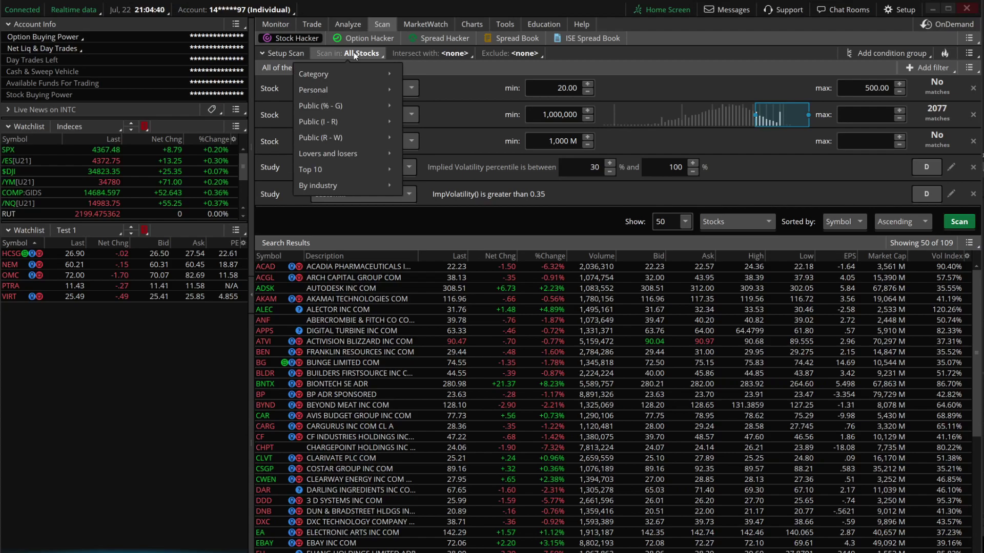
mouse_move(345, 185)
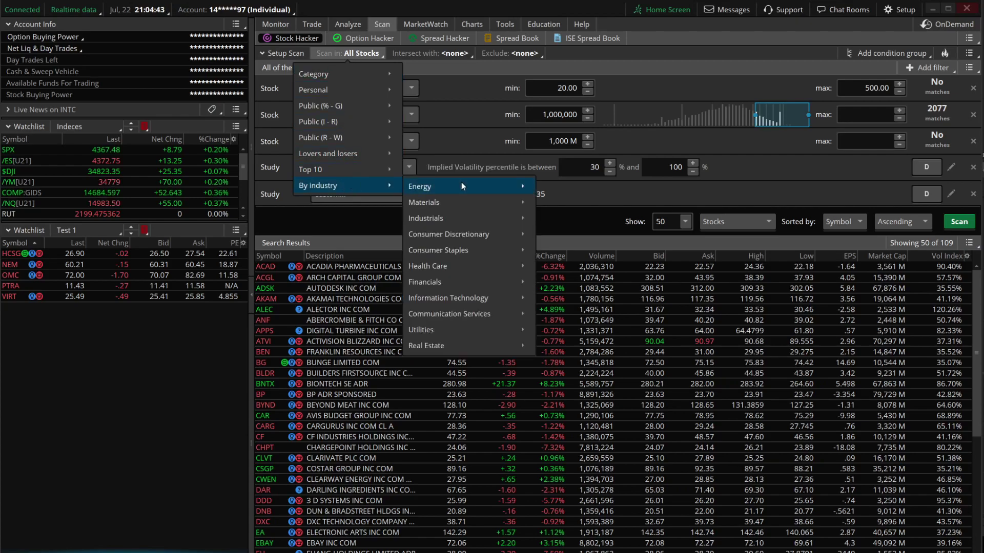
mouse_move(466, 343)
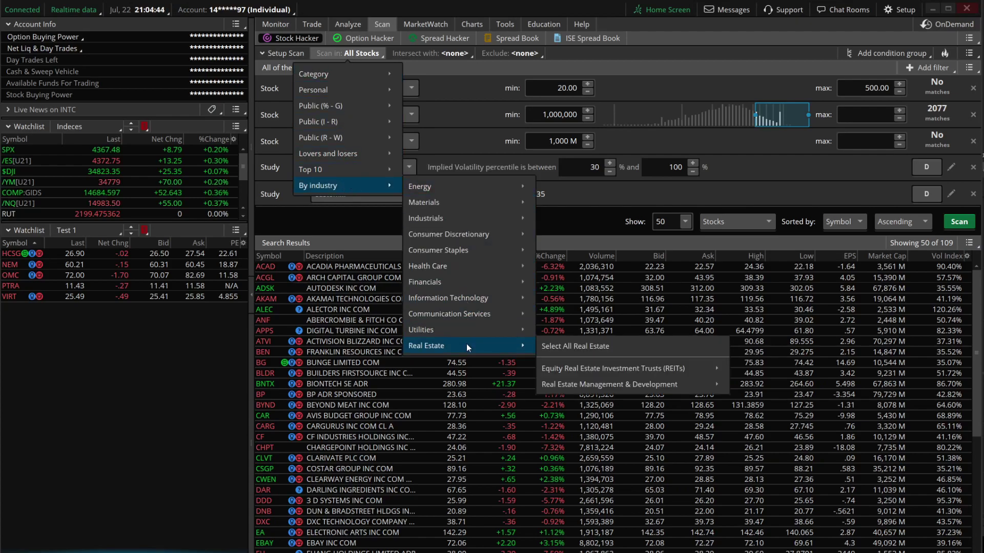
left_click(598, 346)
left_click(960, 222)
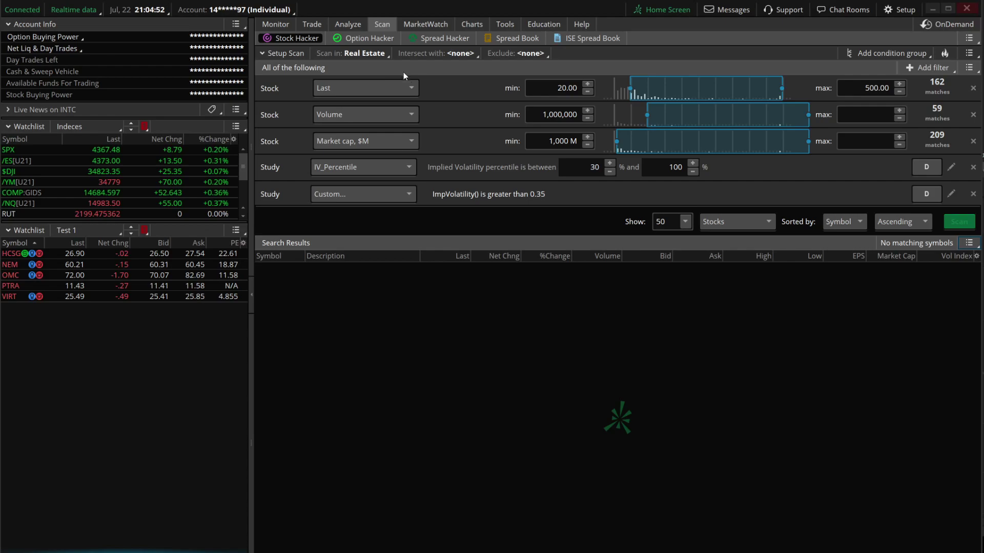
Switch the scan universe to Utilities stocks.
left_click(367, 52)
mouse_move(361, 186)
mouse_move(503, 188)
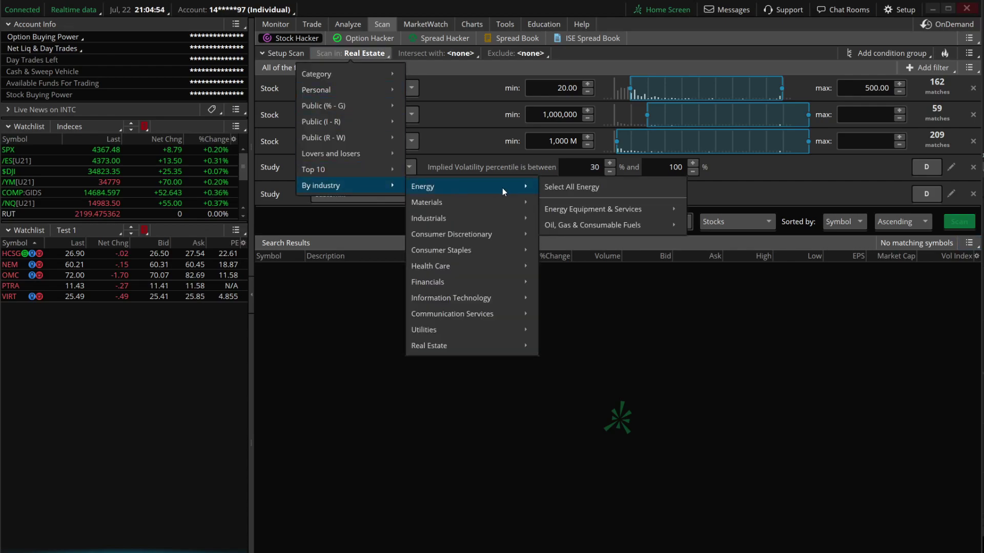
mouse_move(487, 332)
left_click(572, 327)
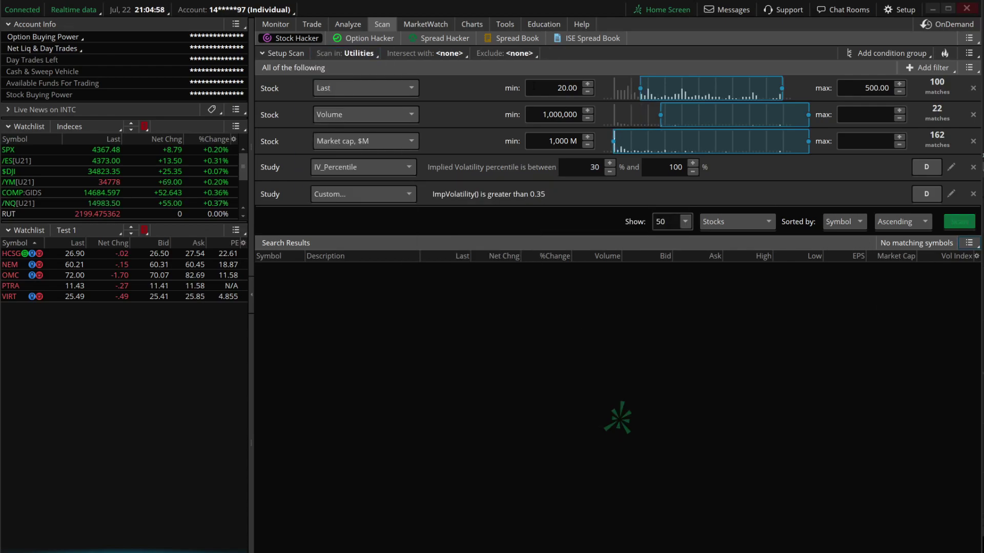
Restrict the scan to Materials stocks and rerun it, leaving 8 matches.
left_click(353, 51)
mouse_move(334, 188)
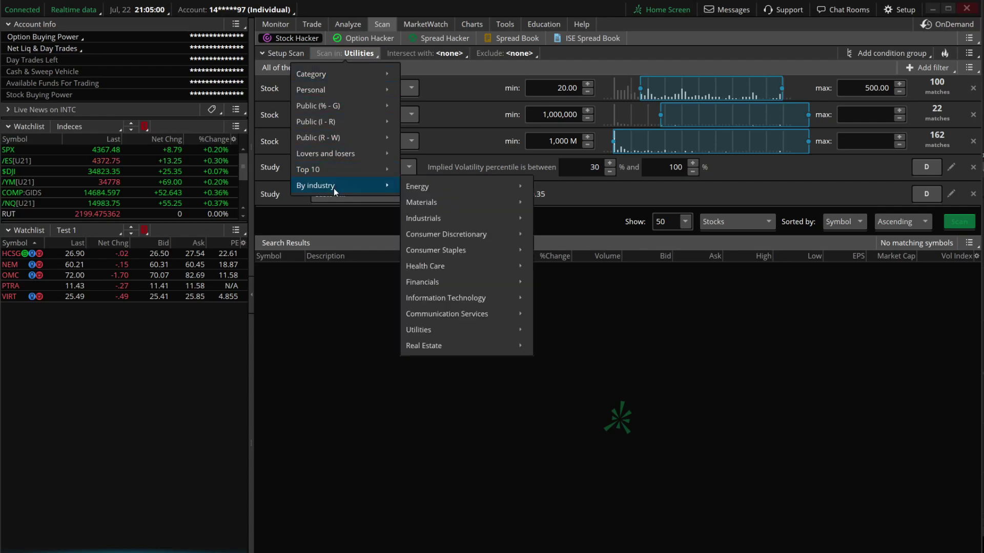
mouse_move(471, 205)
left_click(569, 201)
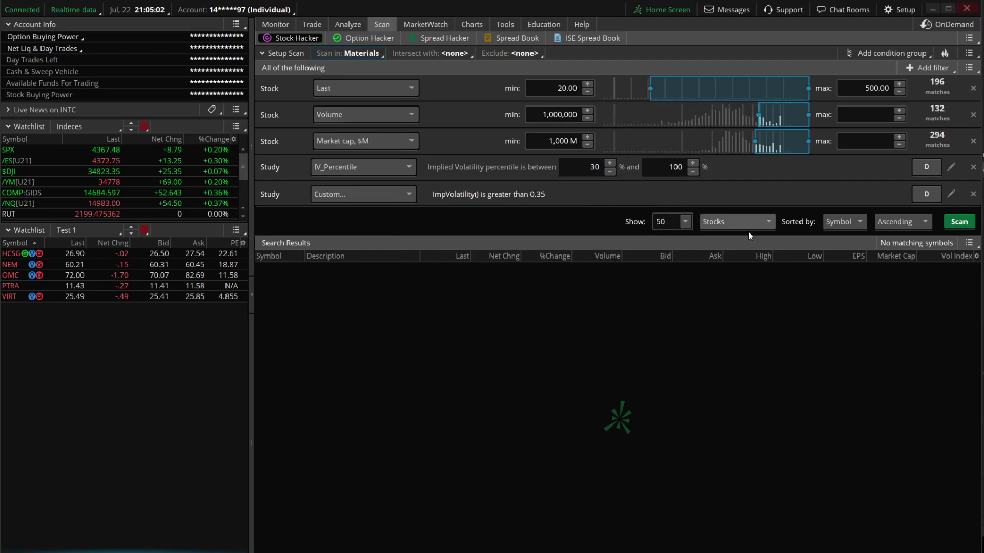
left_click(960, 224)
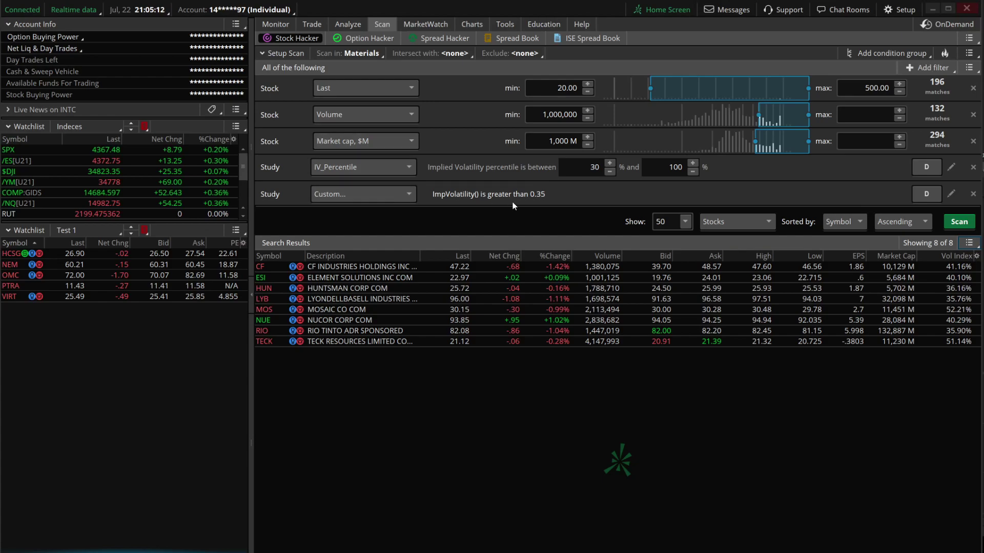
left_click(969, 53)
Save the scan query as 'Materials High Volatility Watchlist'.
left_click(953, 76)
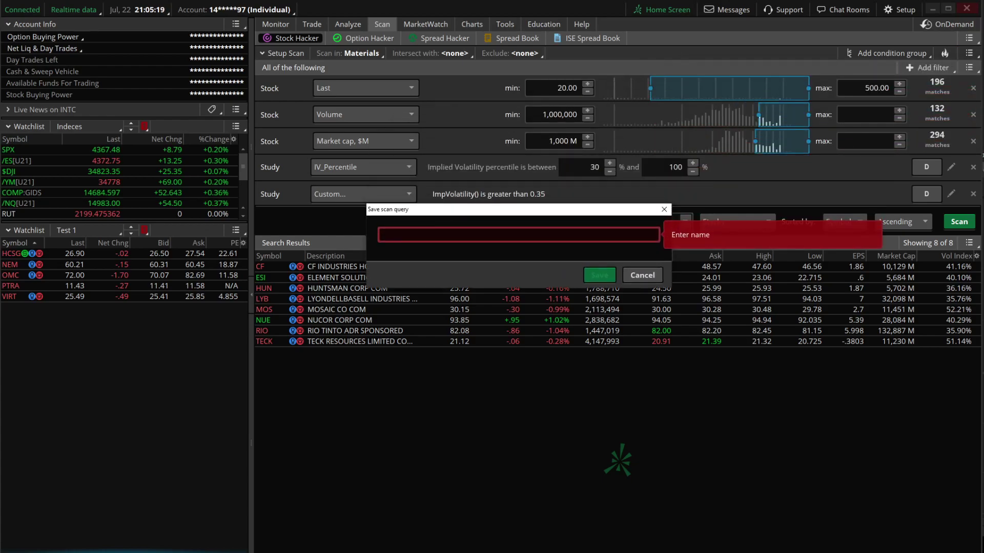
type("M")
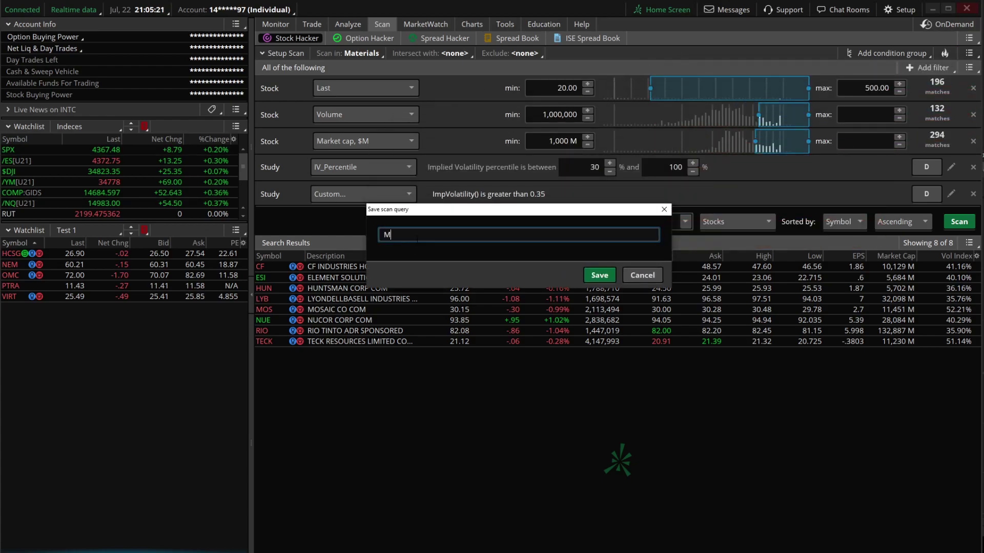
type("aterials High Volatility Watchlist")
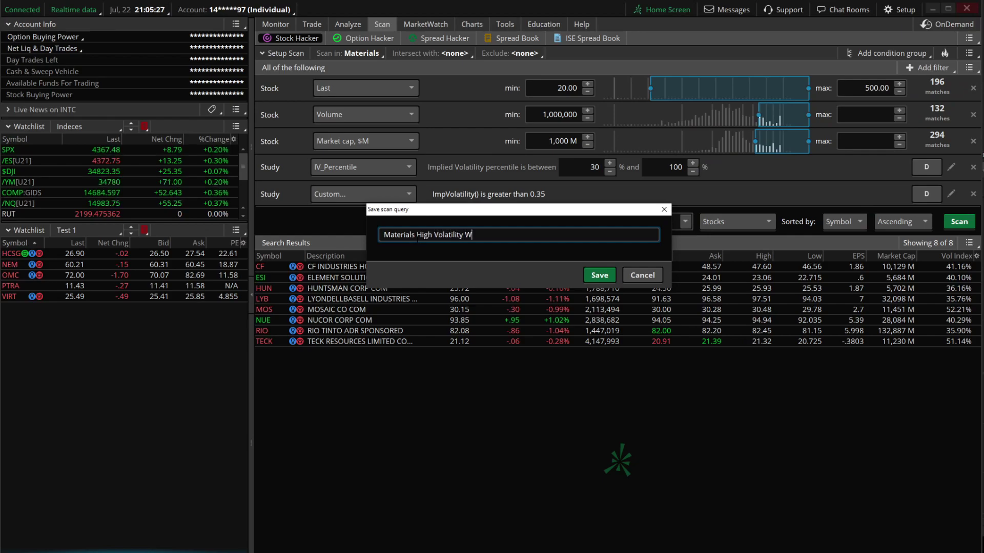
left_click(593, 276)
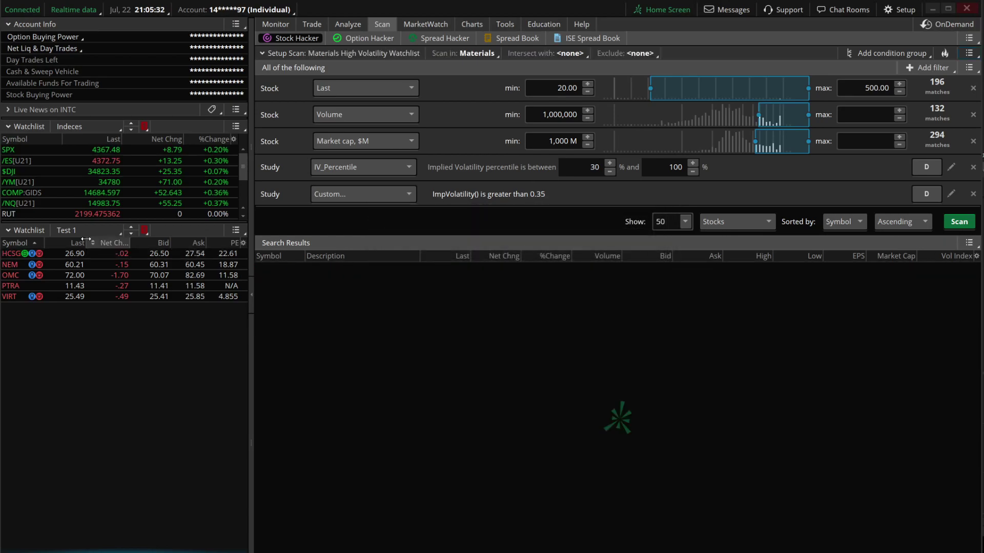
left_click(84, 234)
mouse_move(79, 321)
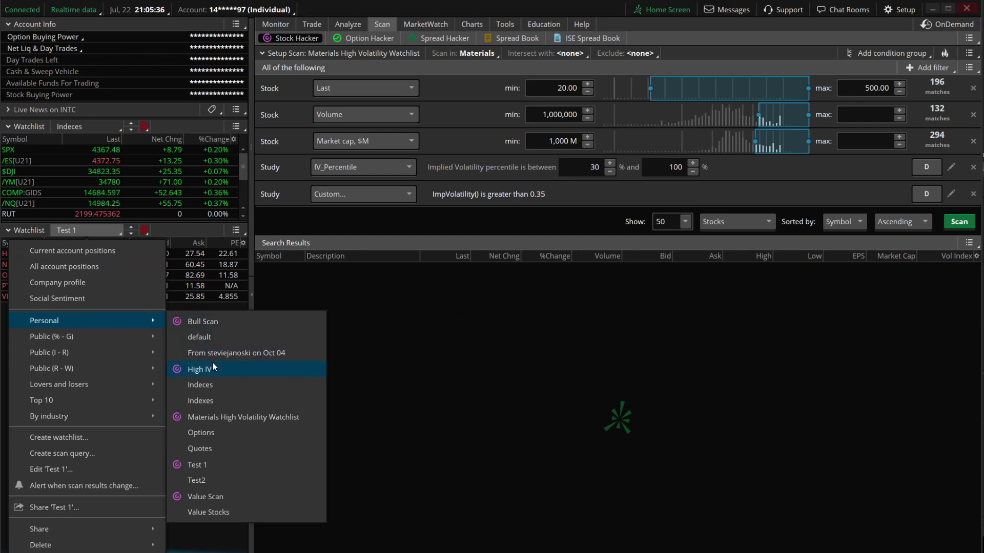
Load Personal > Materials High Volatility Watchlist into the lower watchlist, showing eight stocks.
left_click(216, 417)
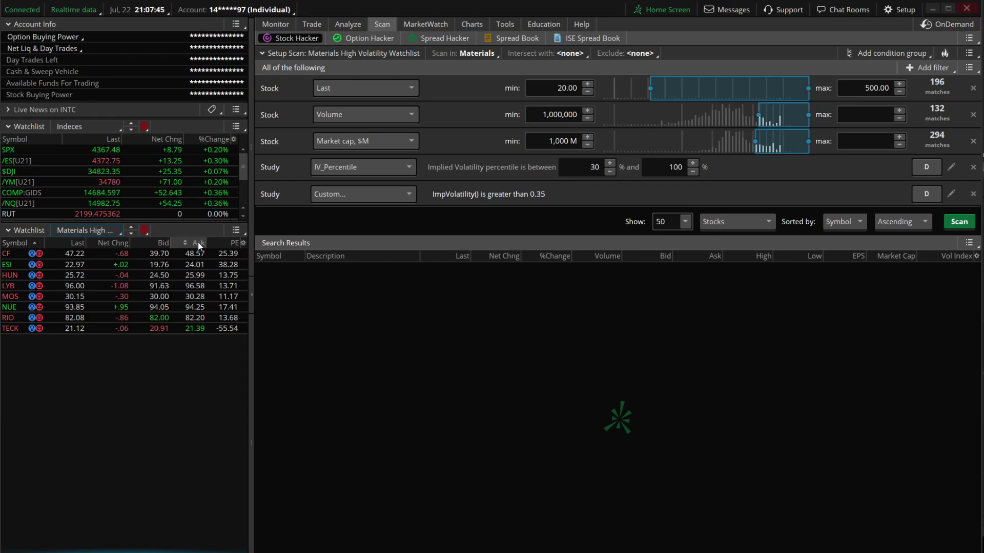
left_click(841, 10)
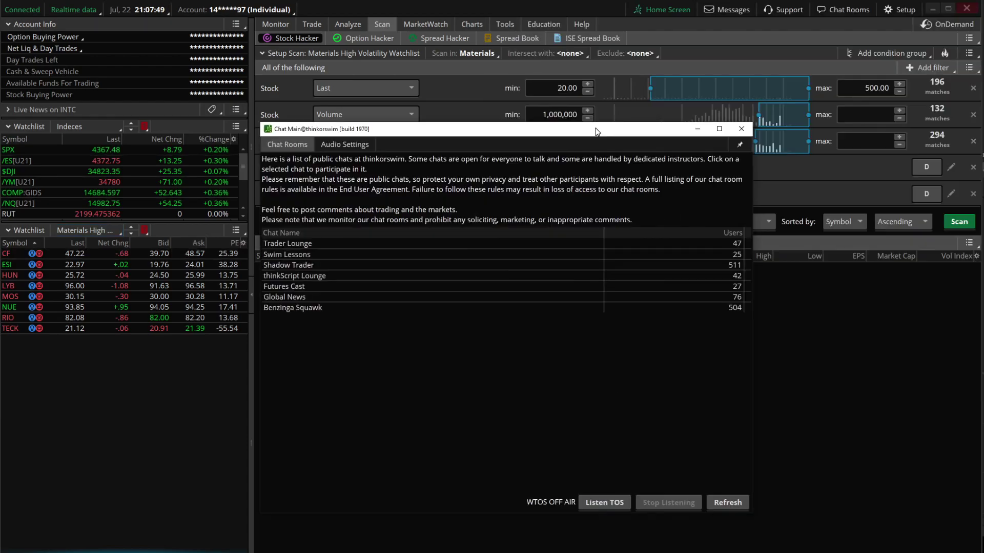
Join the thinkScript Lounge chat room and scroll through its conversation.
double_click(318, 277)
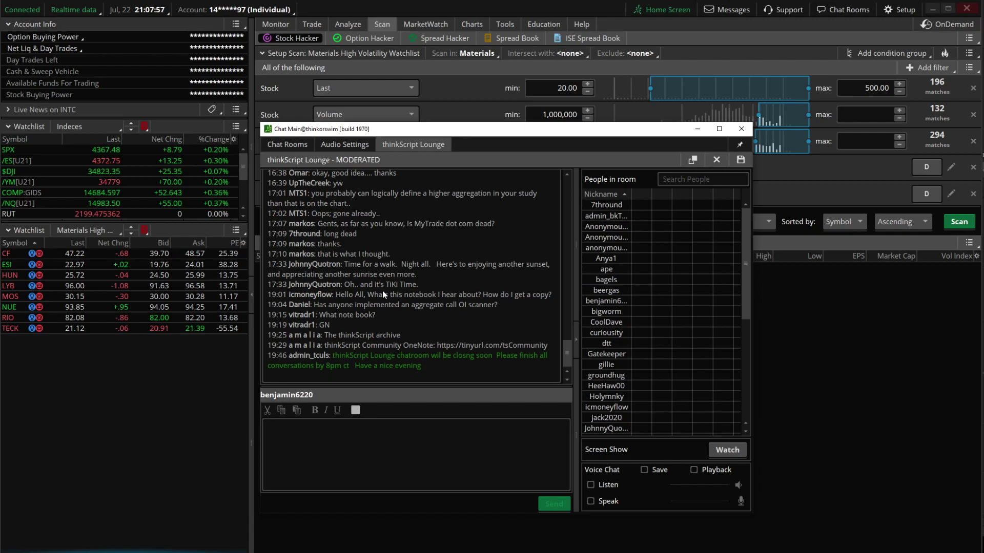
scroll(376, 291, "up", 20)
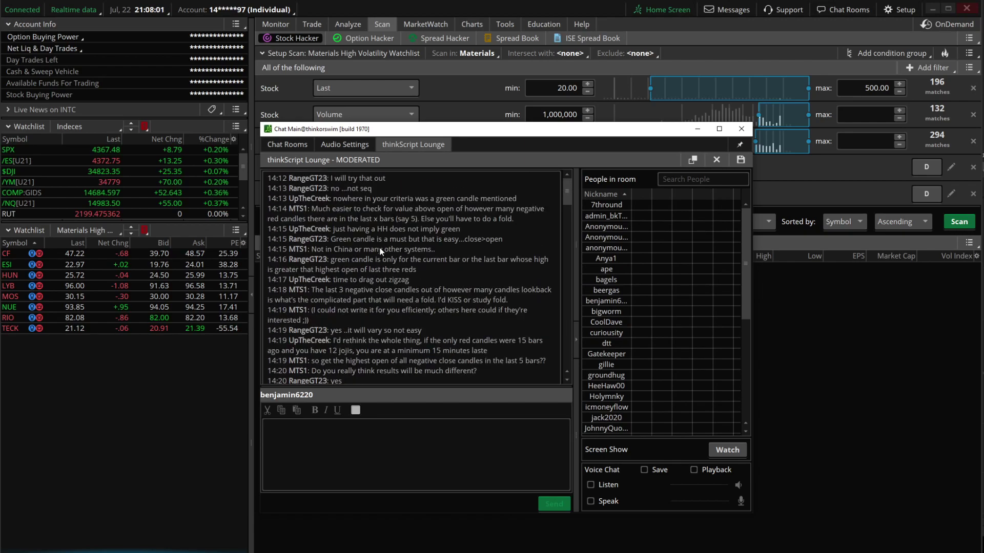
scroll(380, 250, "down", 10)
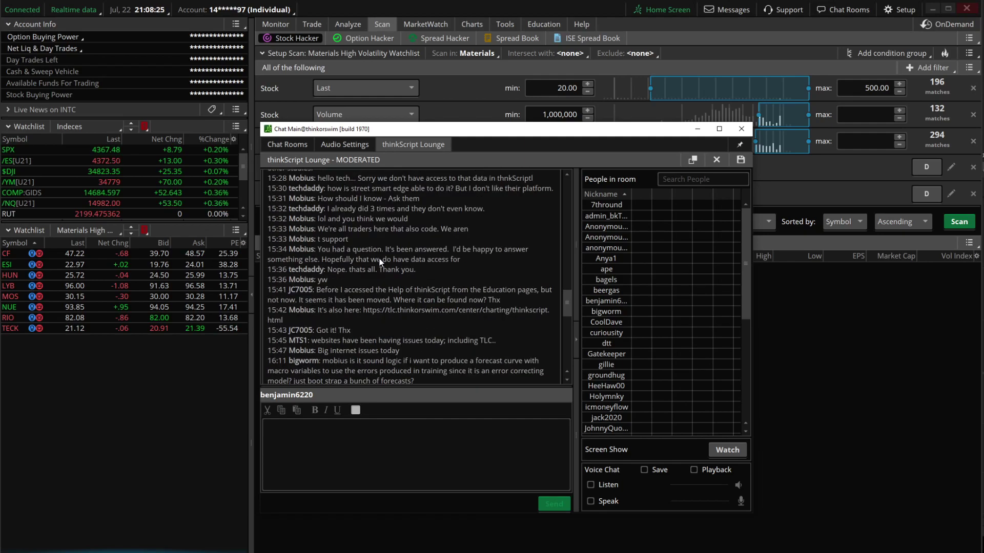